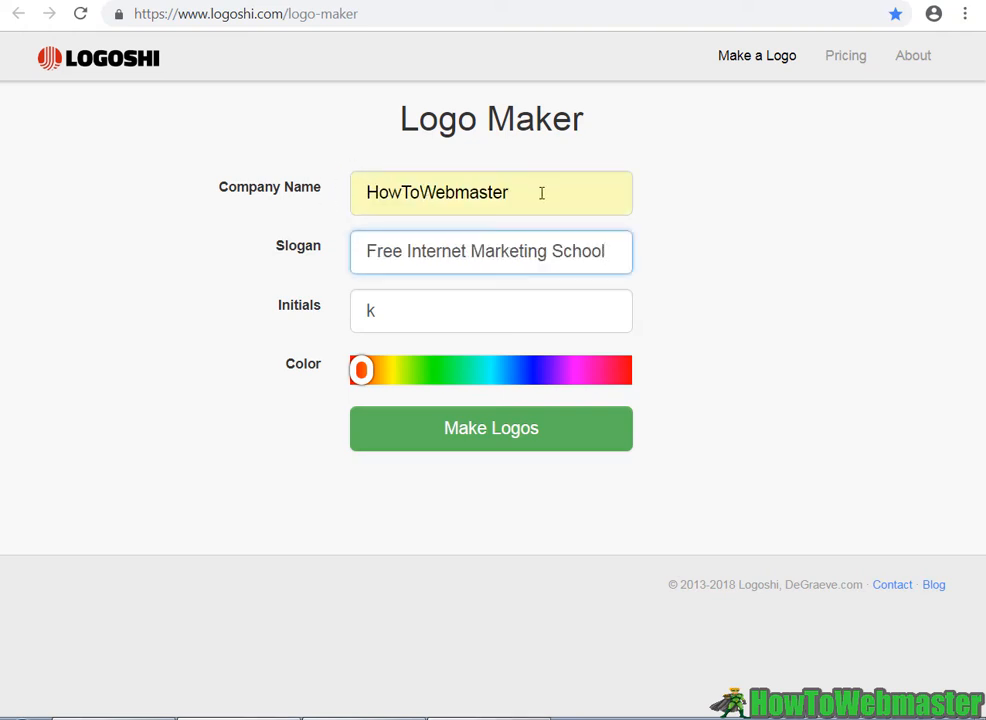
Set the initials to HTW and generate logos for HowToWebmaster with the slogan Free Internet Marketing School
click(484, 310)
key(BackSpace)
text(HTW)
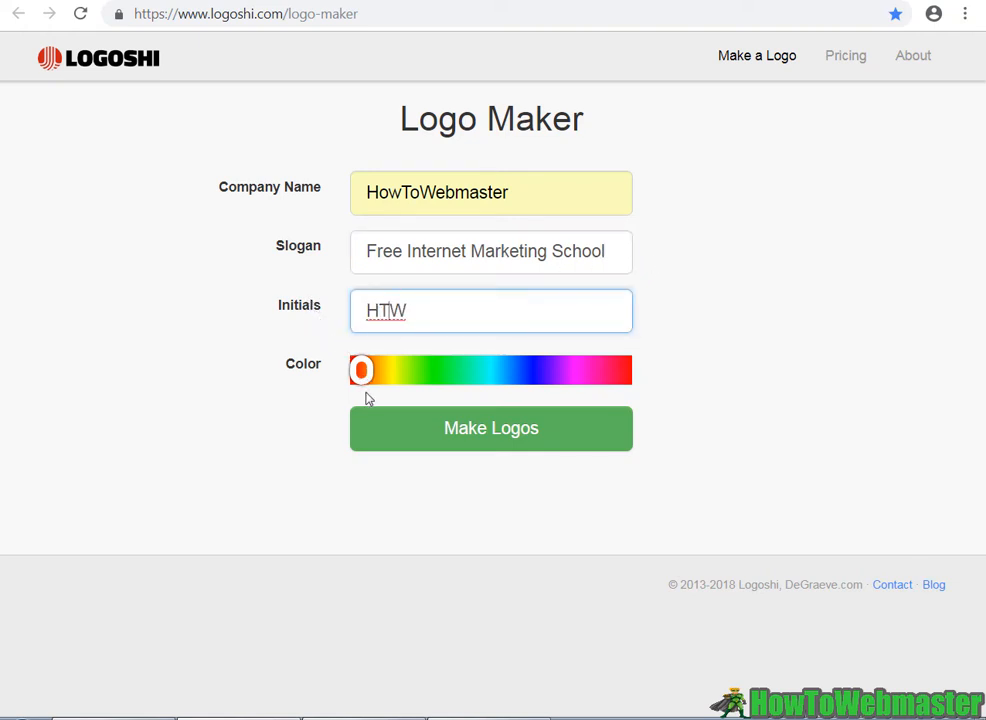
click(505, 432)
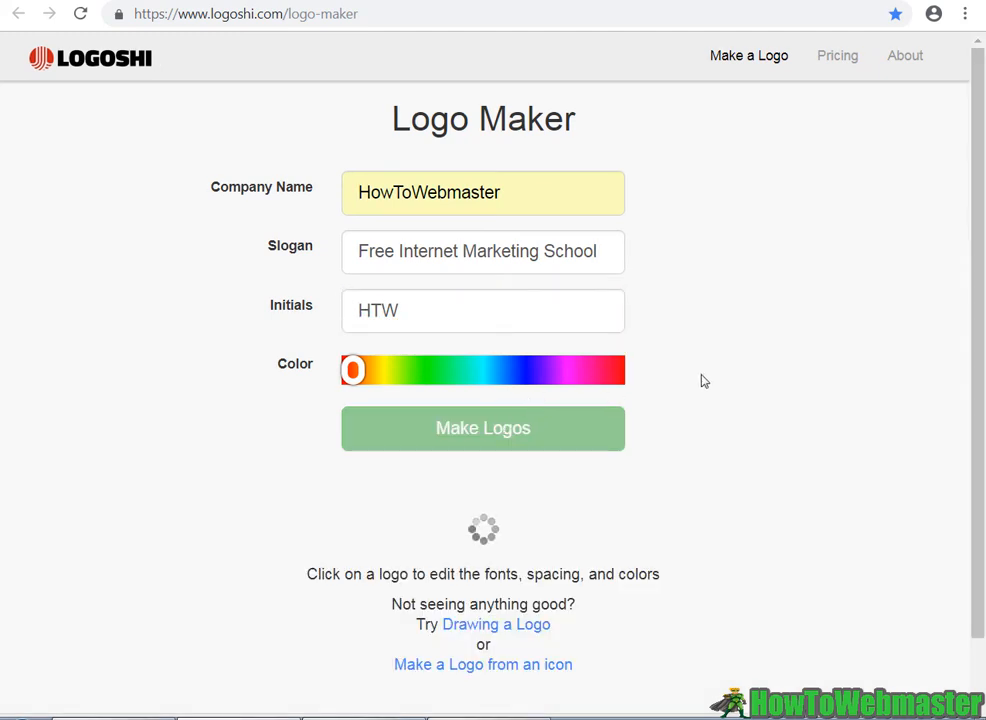
Look through the generated HowToWebmaster logo designs on their mockups
scroll(718, 381, down, 2)
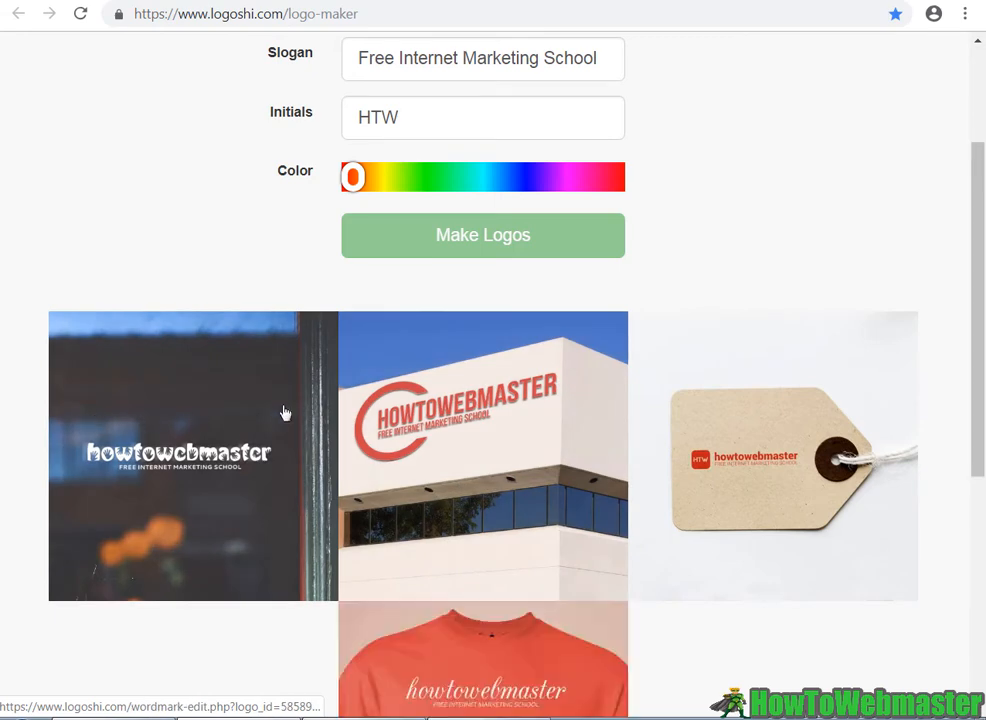
scroll(293, 405, up, 2)
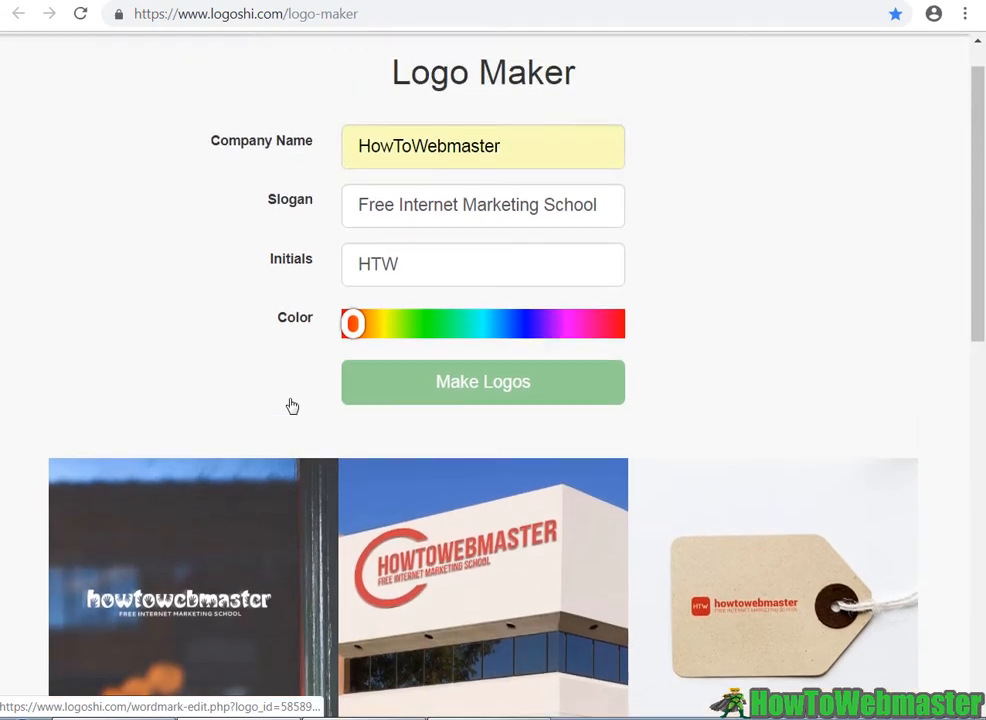
scroll(348, 464, down, 4)
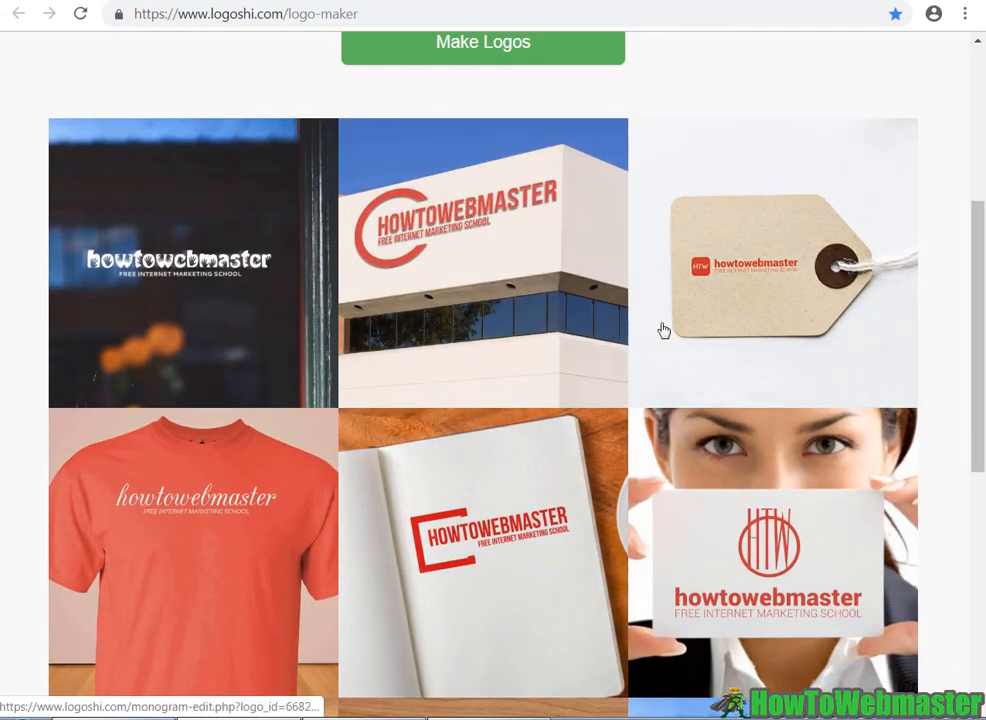
scroll(284, 458, down, 1)
scroll(242, 458, down, 2)
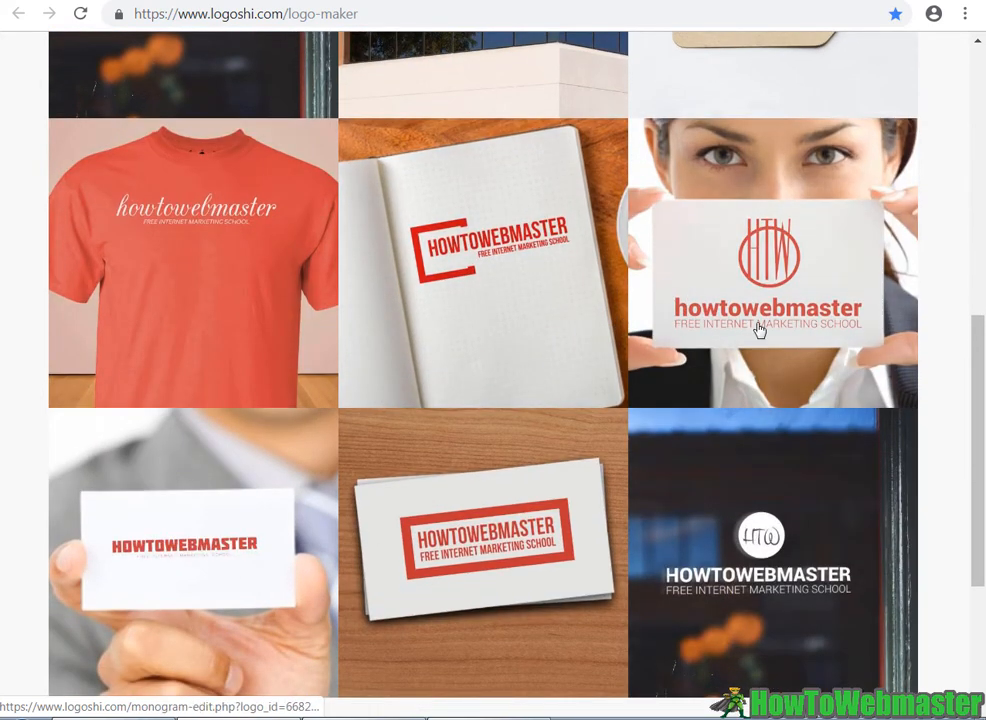
scroll(430, 262, up, 2)
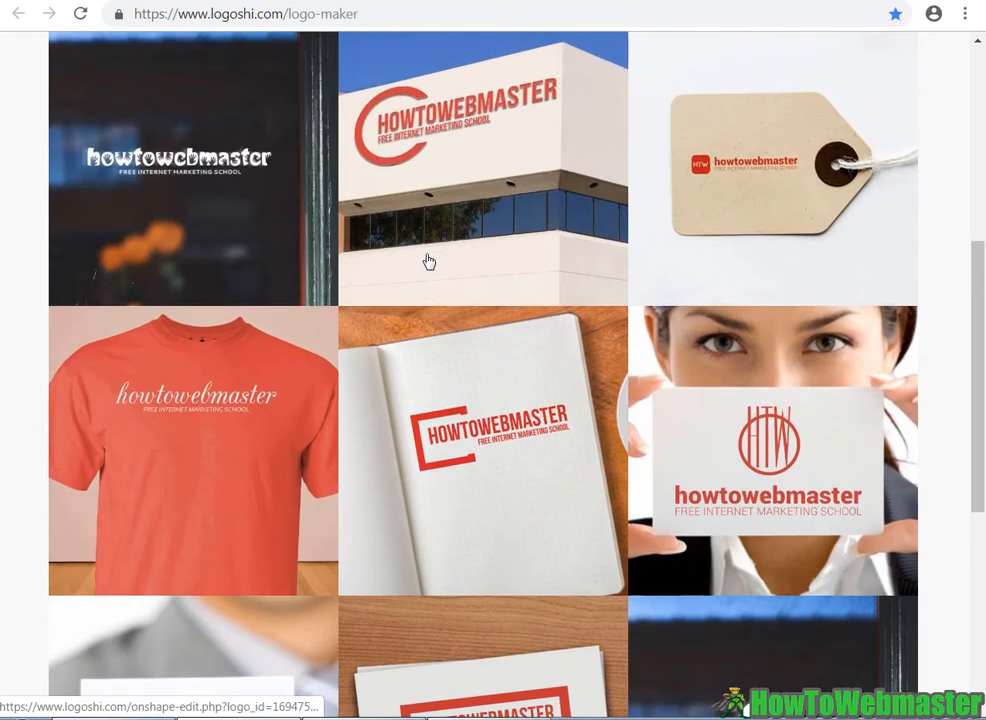
scroll(651, 374, down, 4)
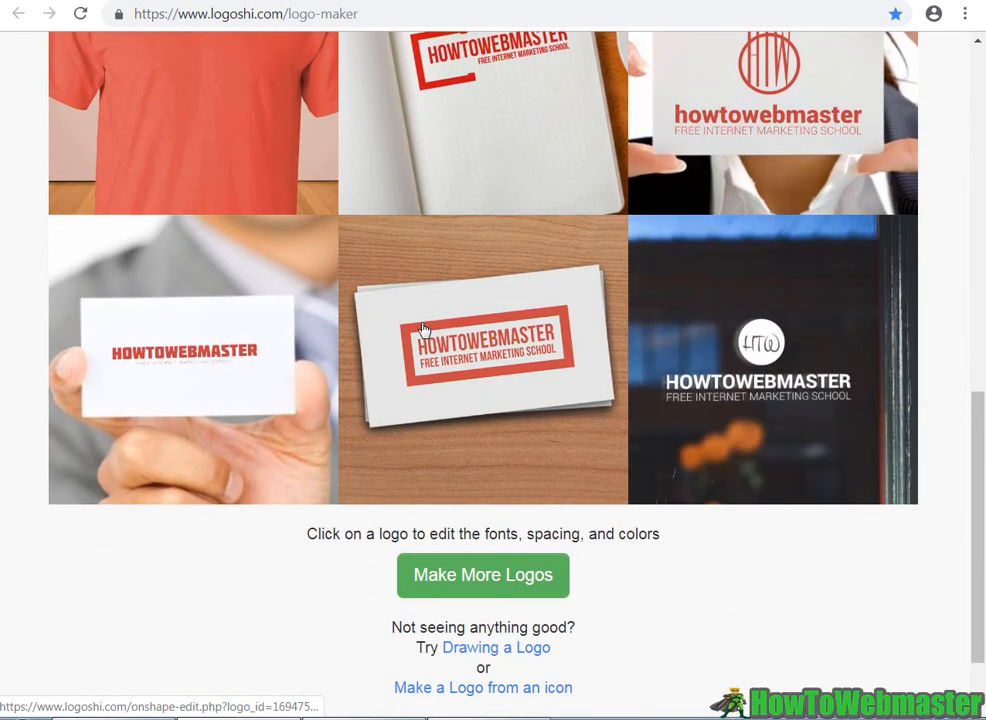
scroll(480, 366, up, 4)
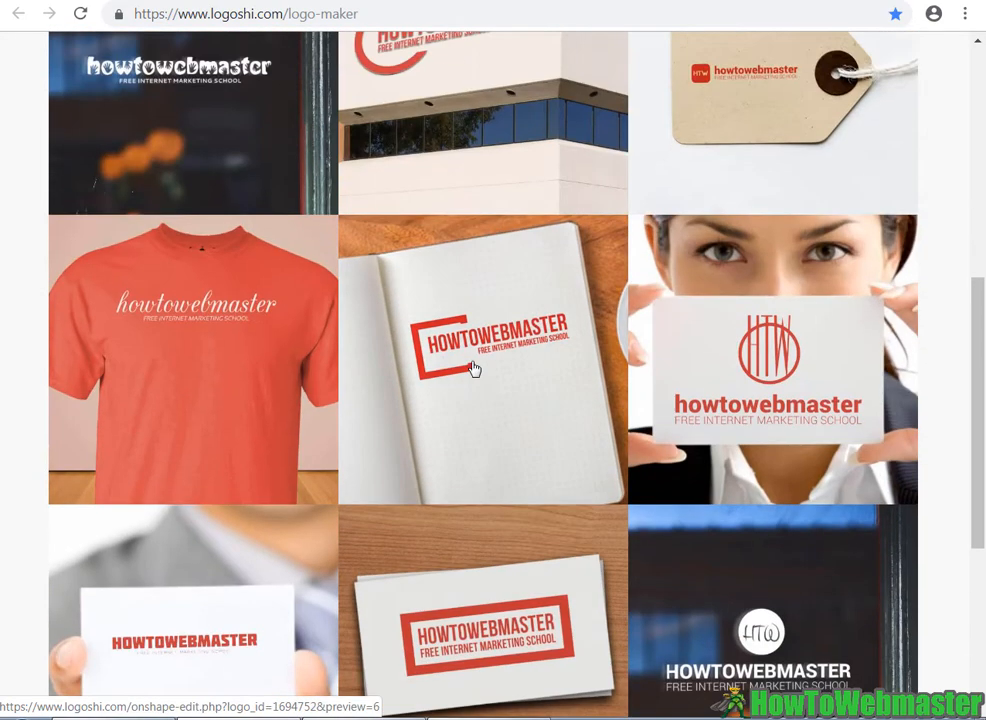
scroll(460, 360, up, 5)
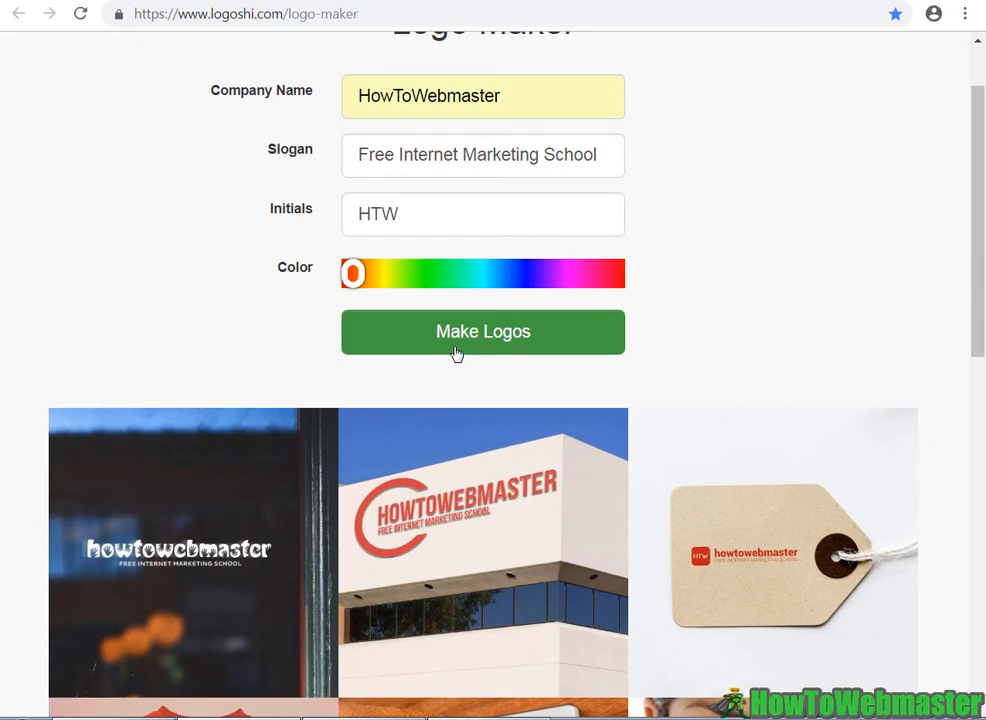
Generate another batch of logos with the same settings and review the added designs
click(455, 347)
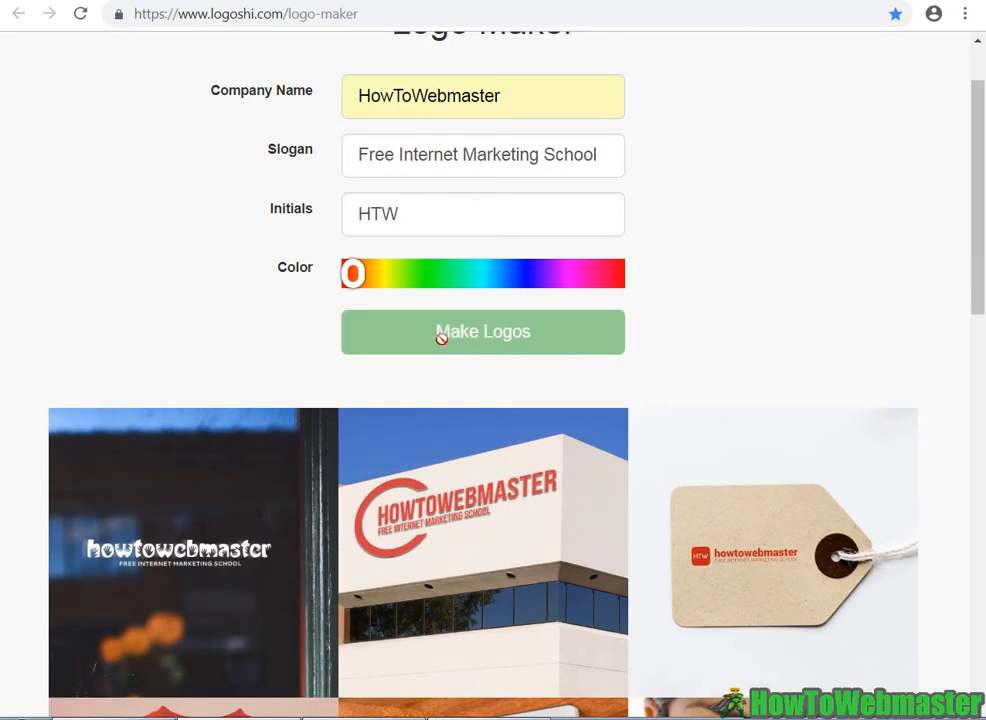
scroll(296, 335, down, 10)
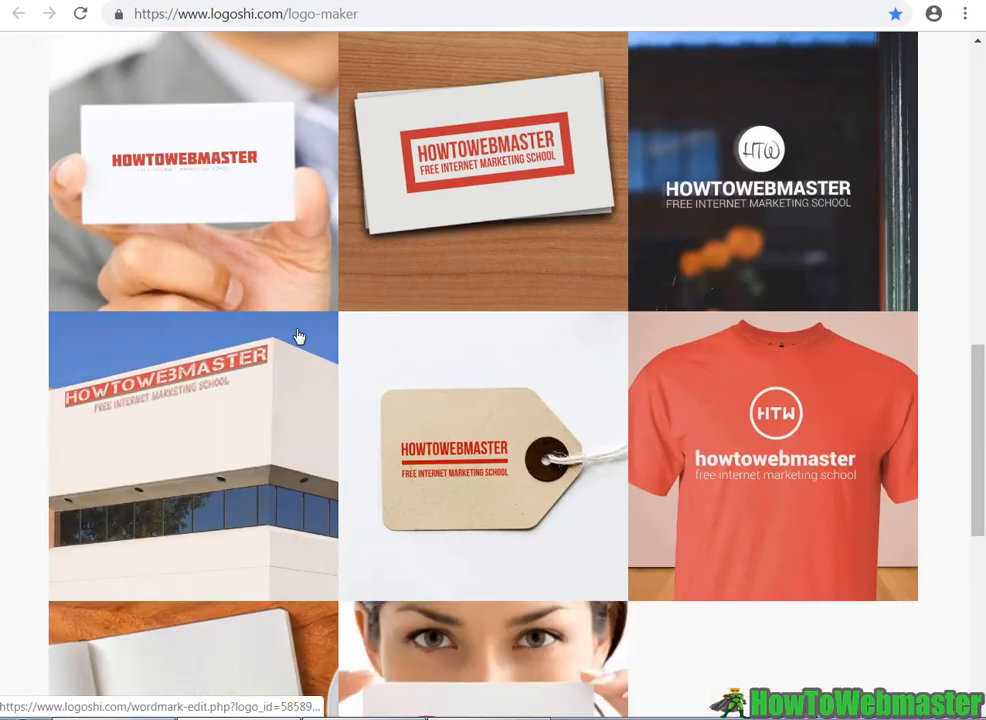
scroll(764, 447, down, 2)
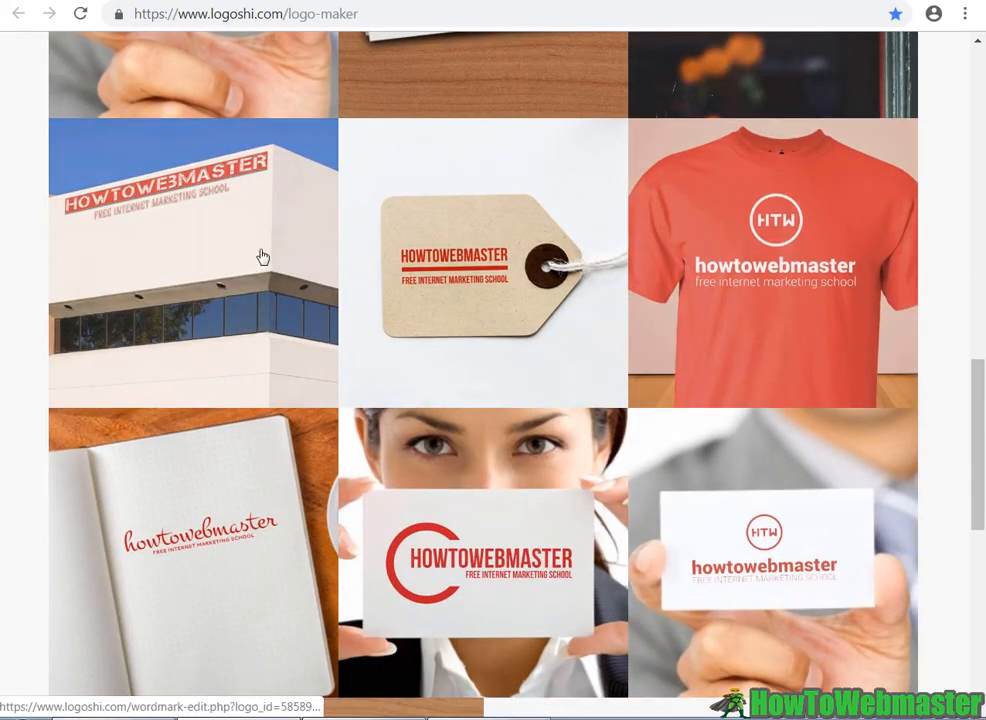
scroll(621, 361, down, 6)
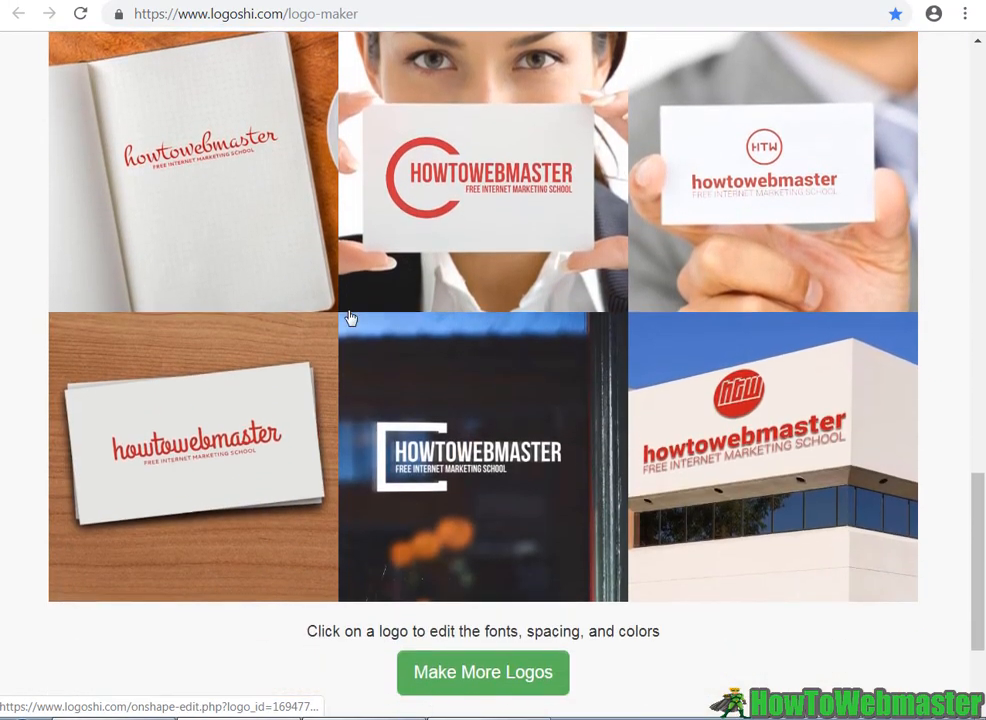
scroll(504, 288, up, 2)
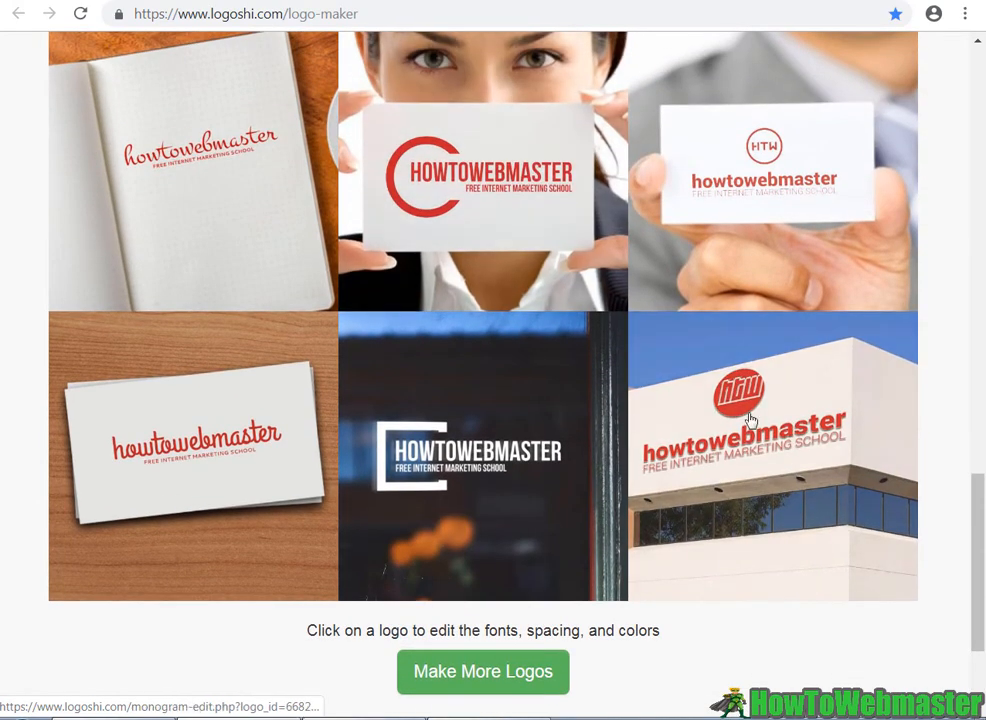
scroll(506, 466, up, 7)
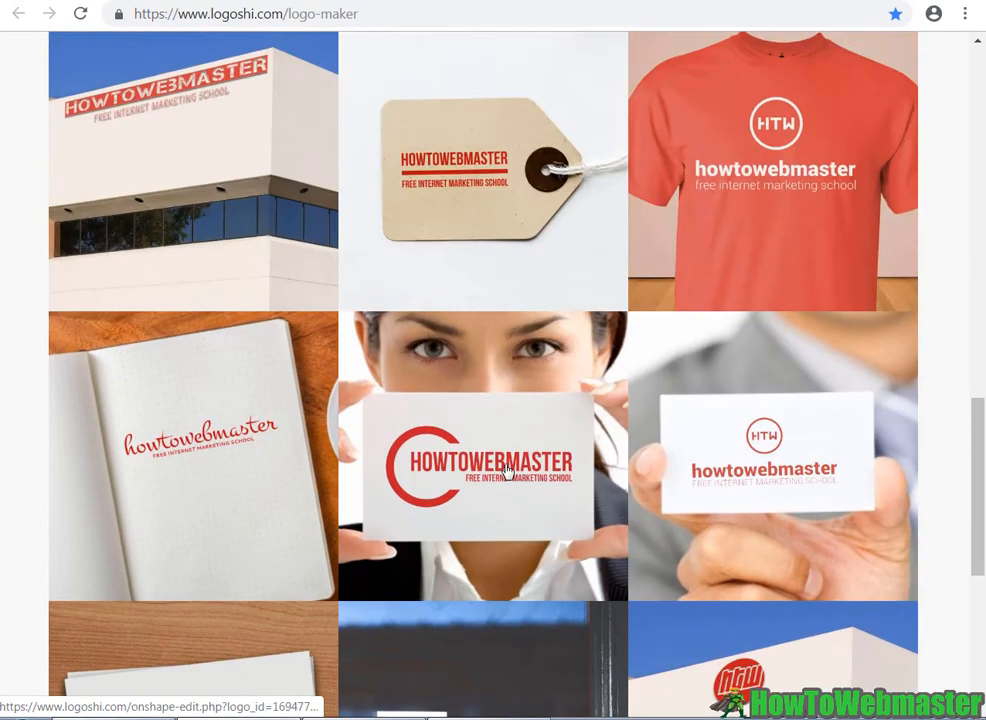
scroll(507, 470, up, 7)
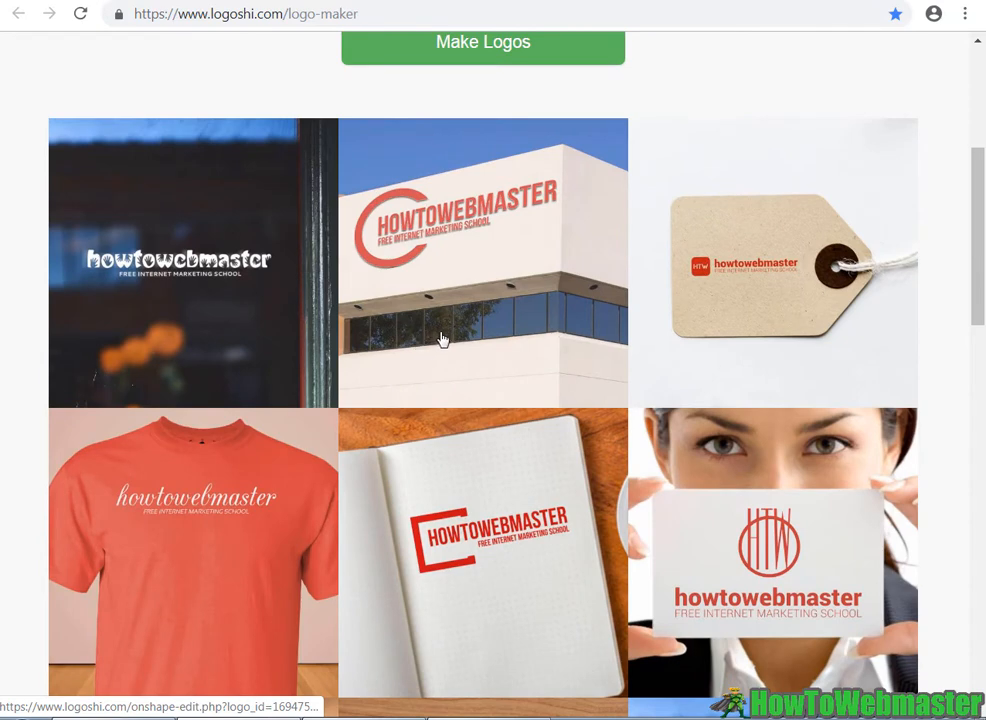
Change the logo color to blue and generate a new batch of logos
scroll(442, 340, up, 4)
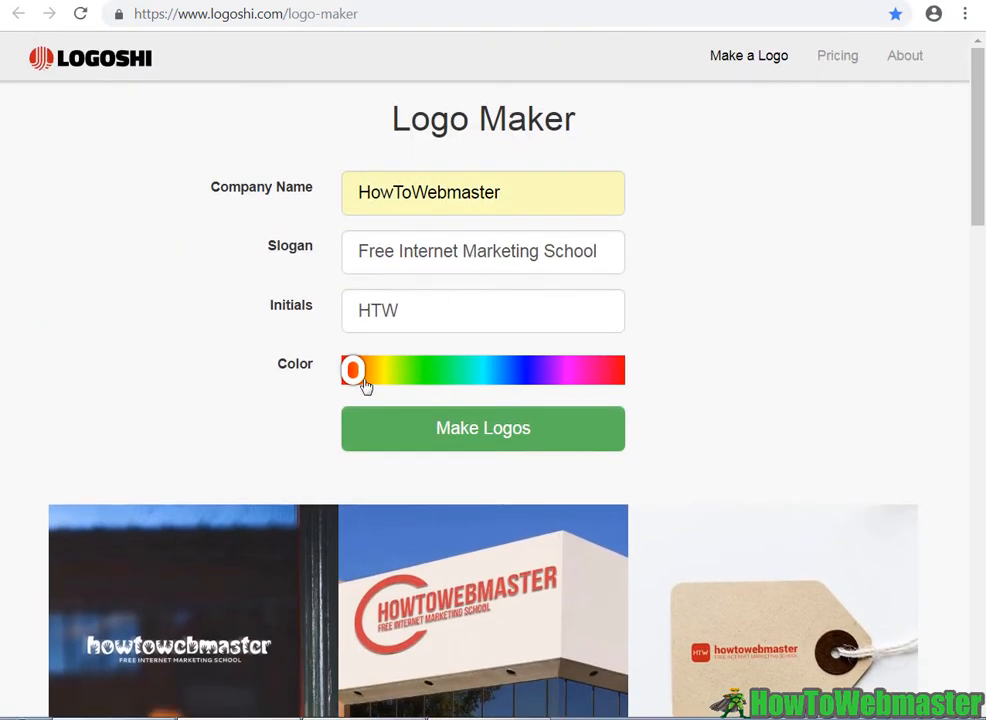
drag(355, 372, 517, 371)
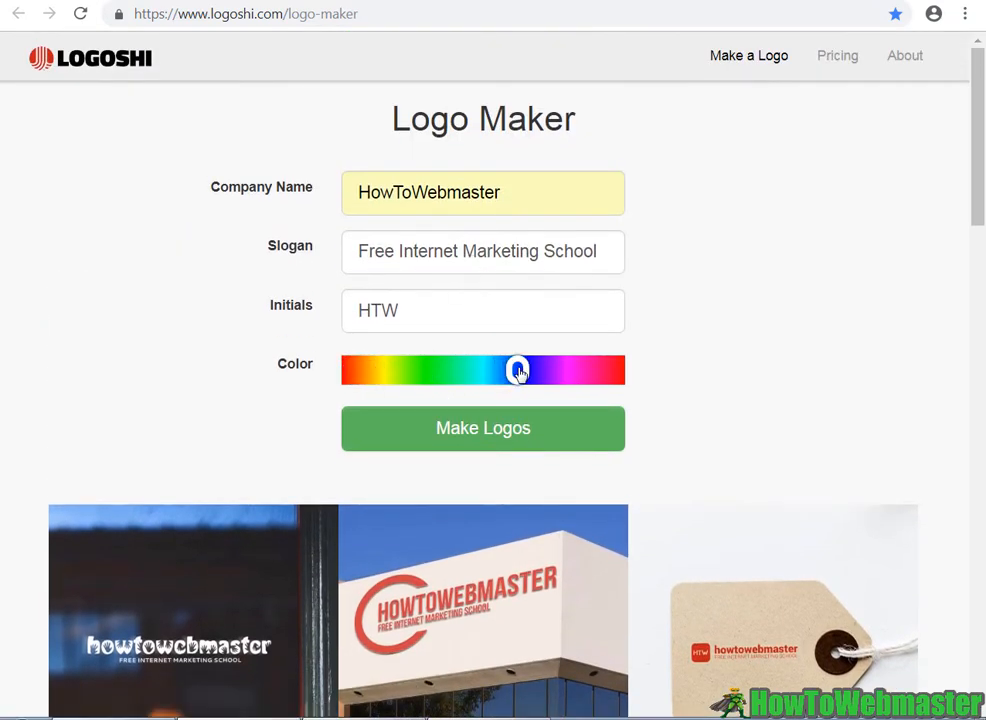
click(463, 430)
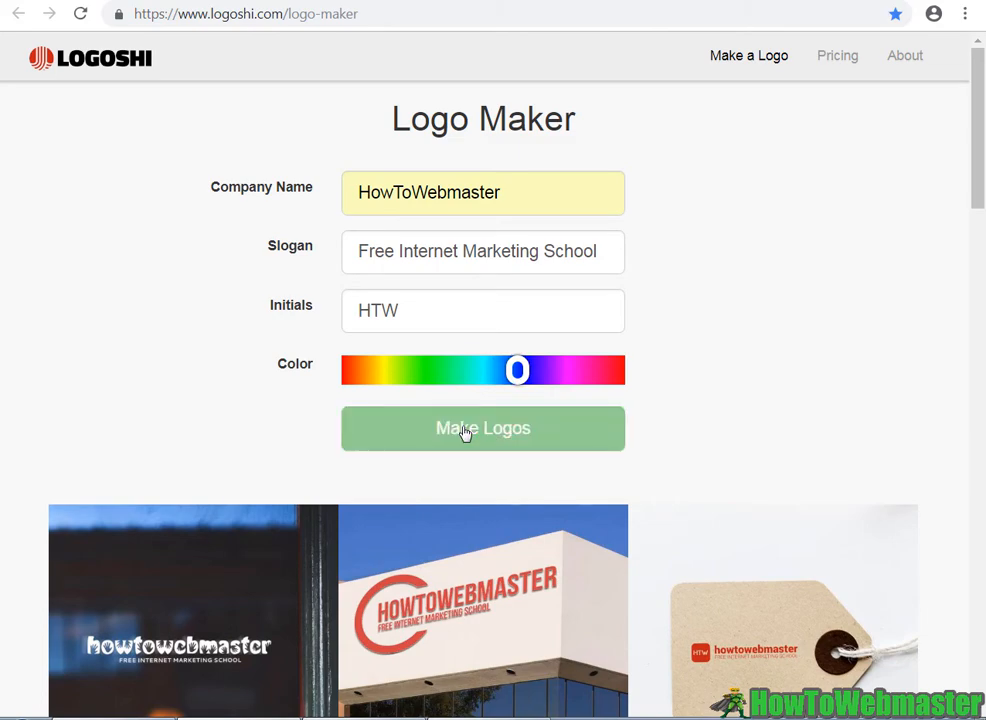
Examine the blue HowToWebmaster logo variations added below the earlier red designs
scroll(677, 334, down, 15)
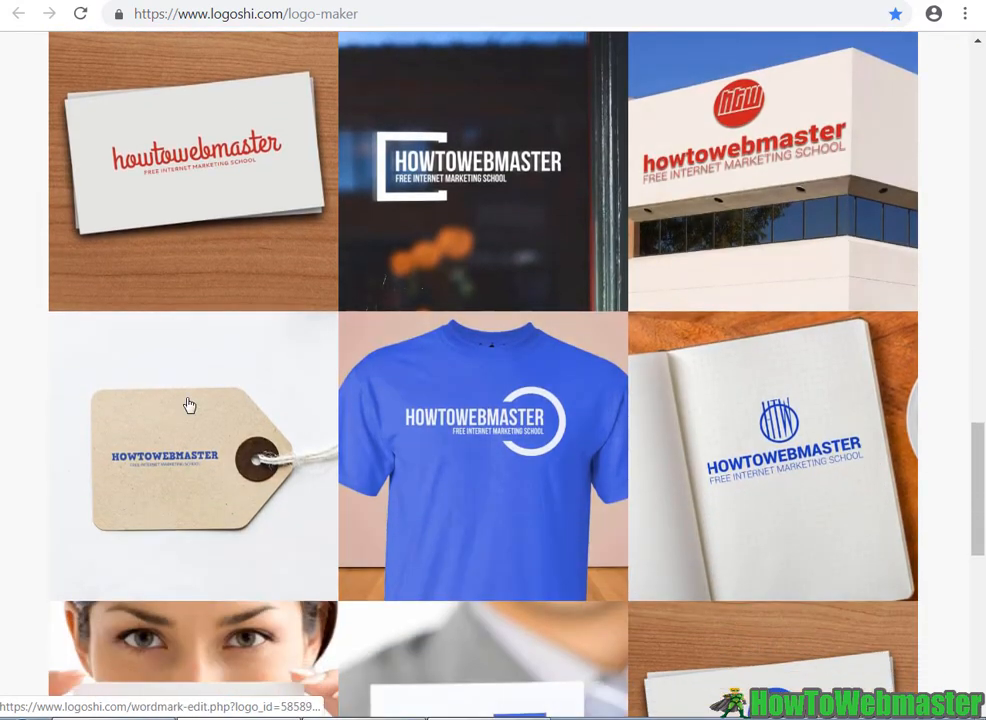
scroll(409, 387, down, 3)
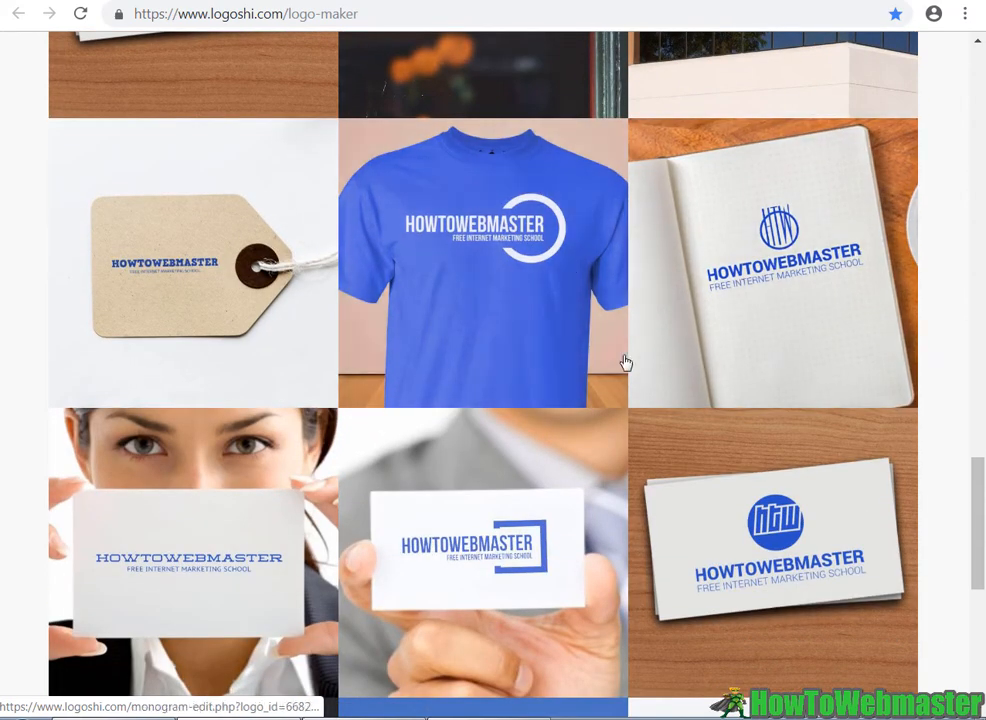
scroll(618, 321, down, 3)
scroll(452, 298, down, 2)
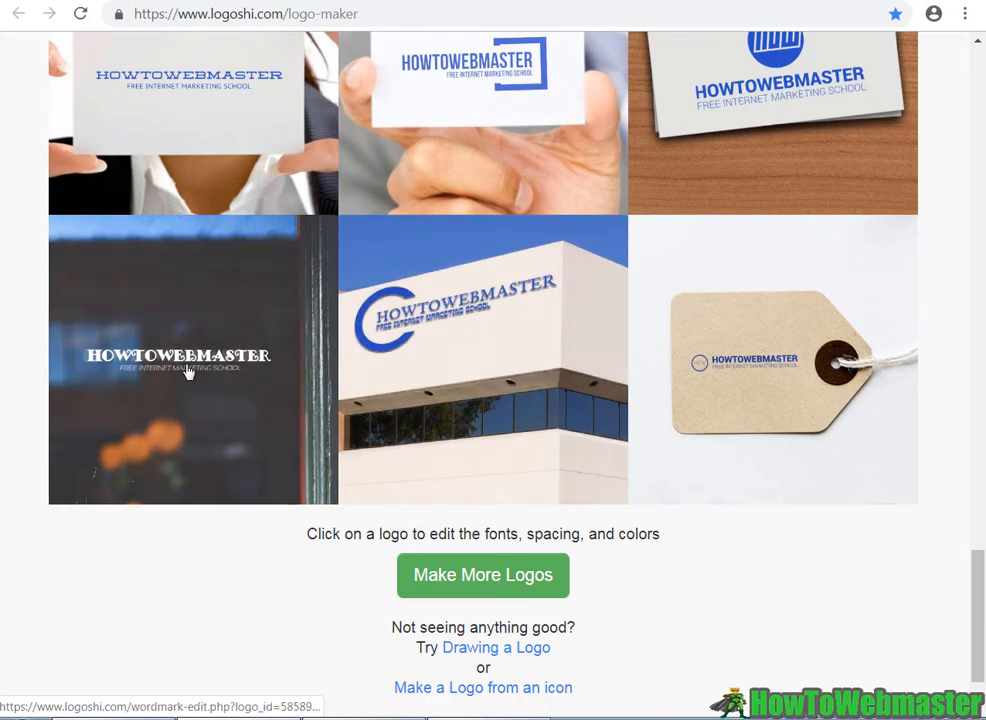
scroll(165, 357, up, 12)
scroll(165, 357, up, 10)
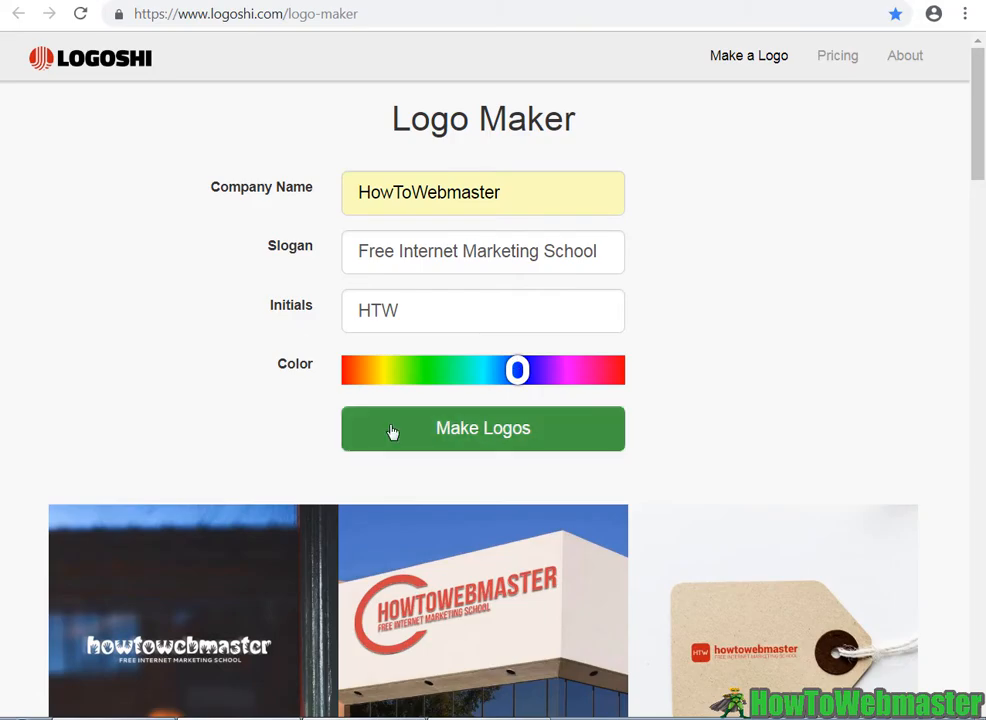
scroll(420, 431, down, 1)
scroll(452, 432, down, 2)
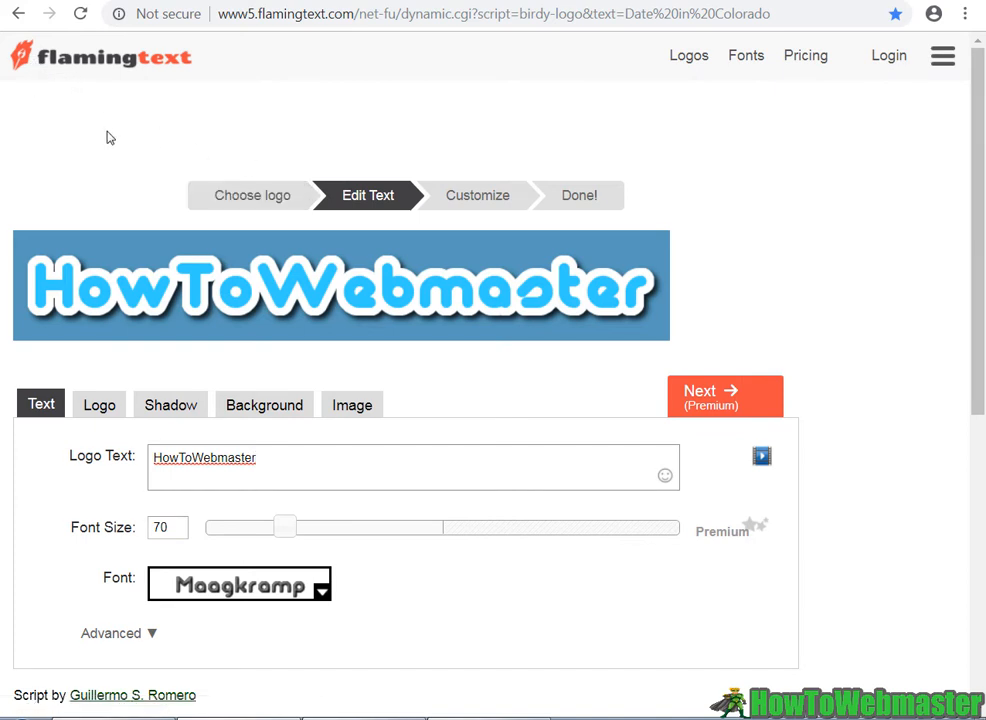
Open the font selection for the HowToWebmaster logo text on FlamingText and browse the Cool fonts
scroll(150, 242, down, 1)
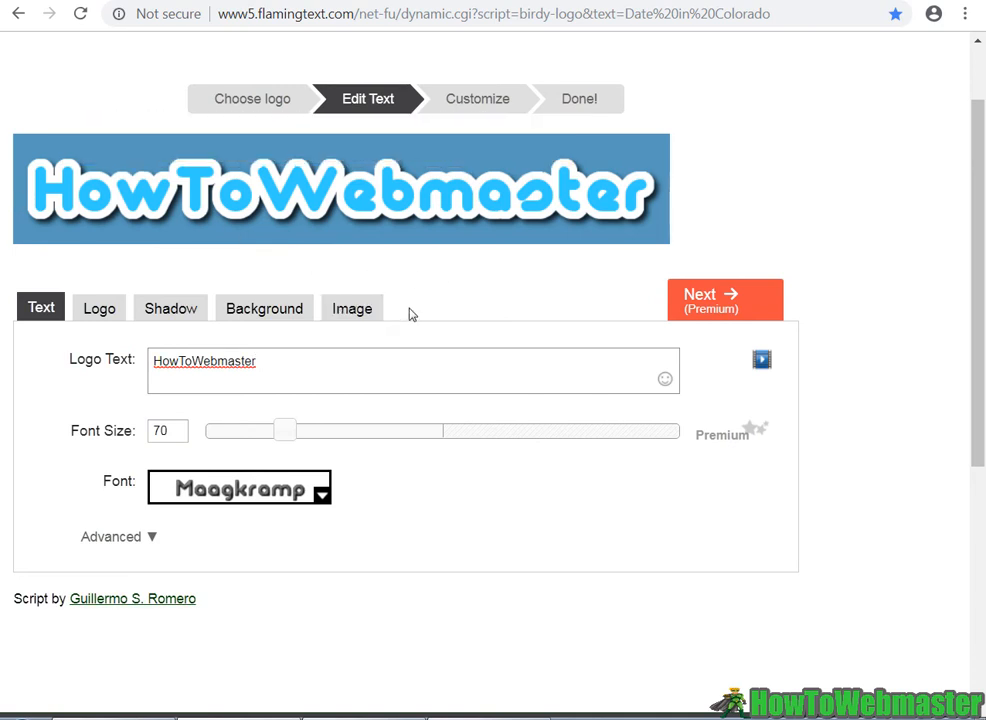
scroll(419, 313, down, 1)
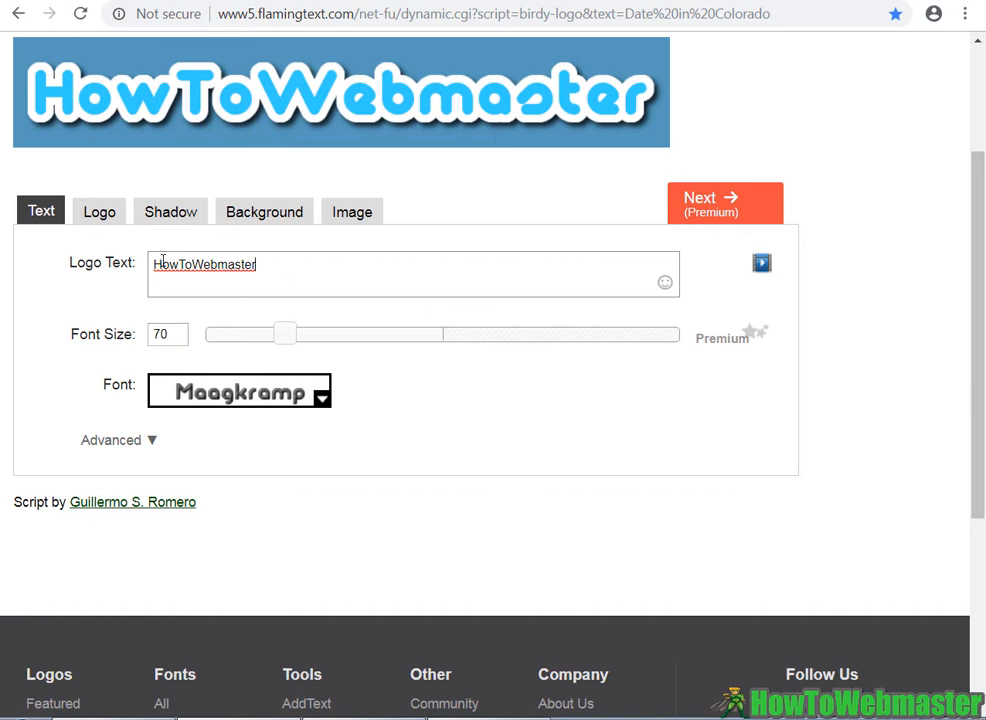
drag(72, 262, 131, 260)
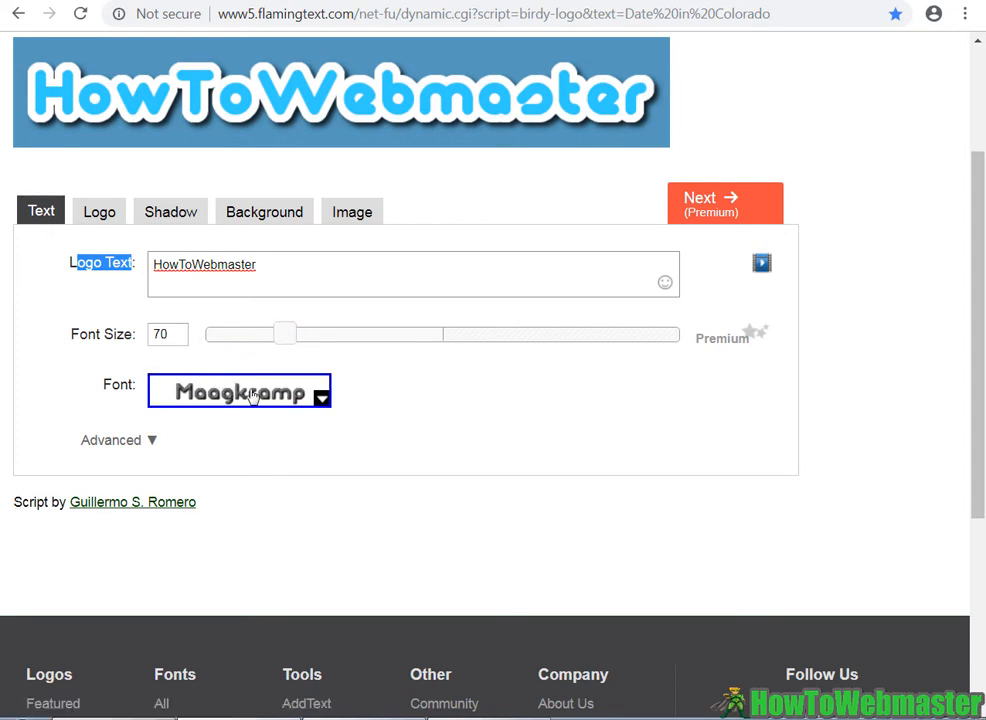
click(308, 403)
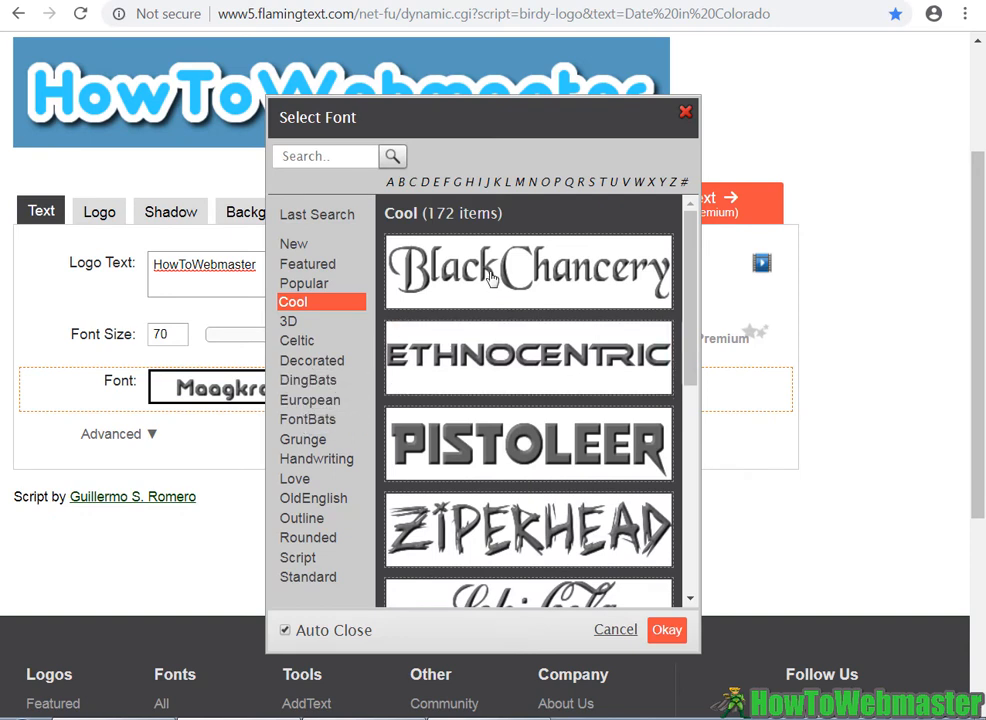
scroll(505, 310, down, 6)
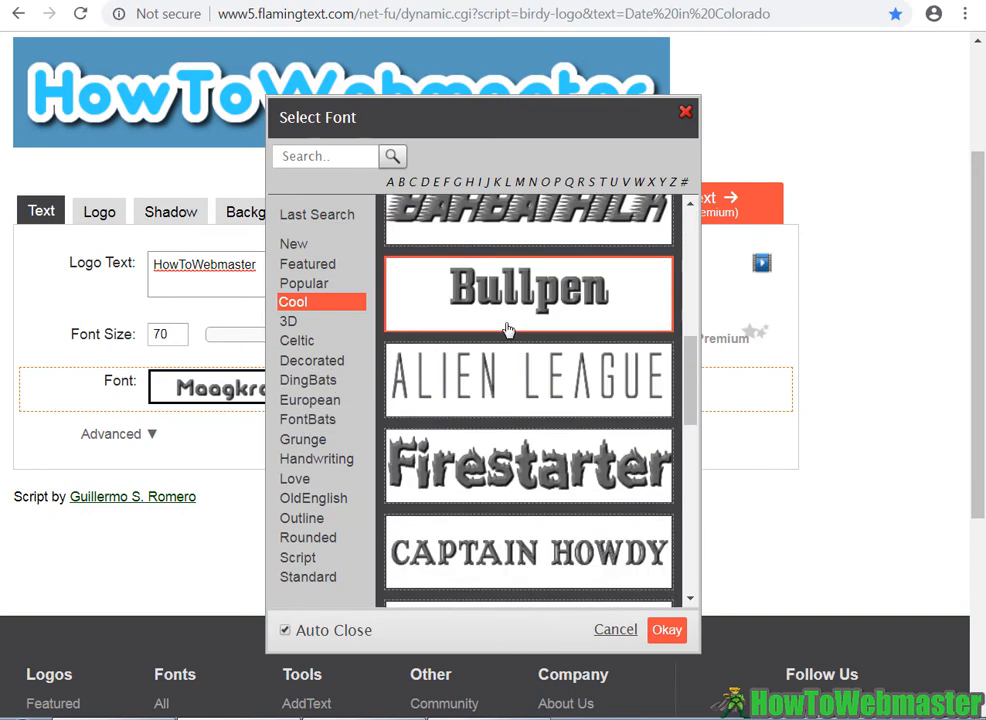
scroll(507, 328, down, 5)
scroll(507, 328, up, 3)
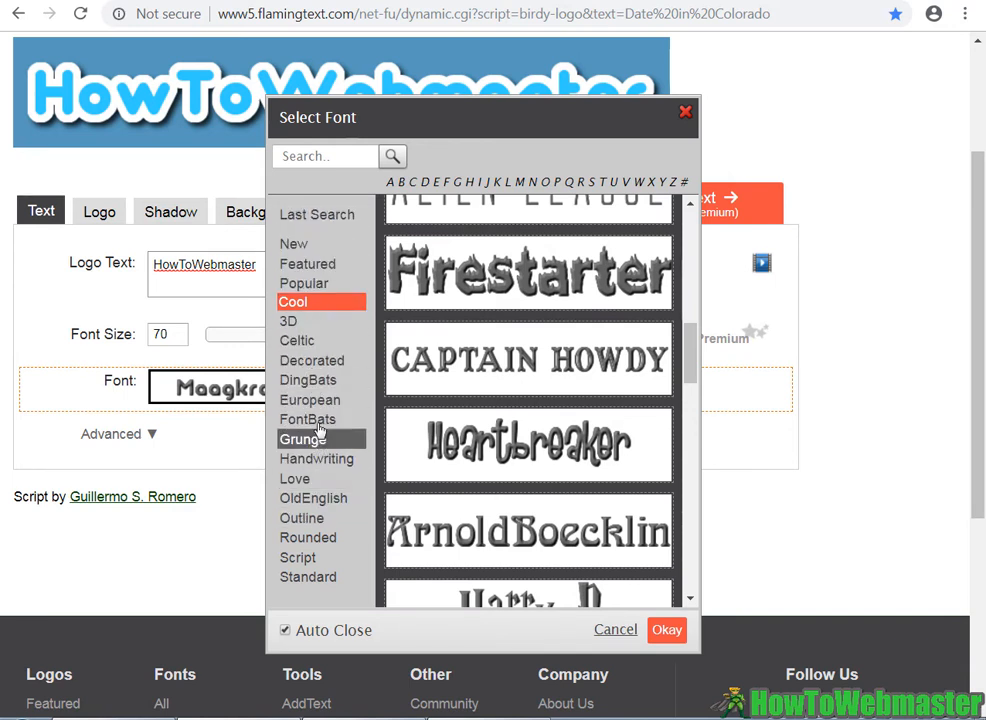
Choose the Blippo font from the Popular category for the HowToWebmaster logo text
click(318, 287)
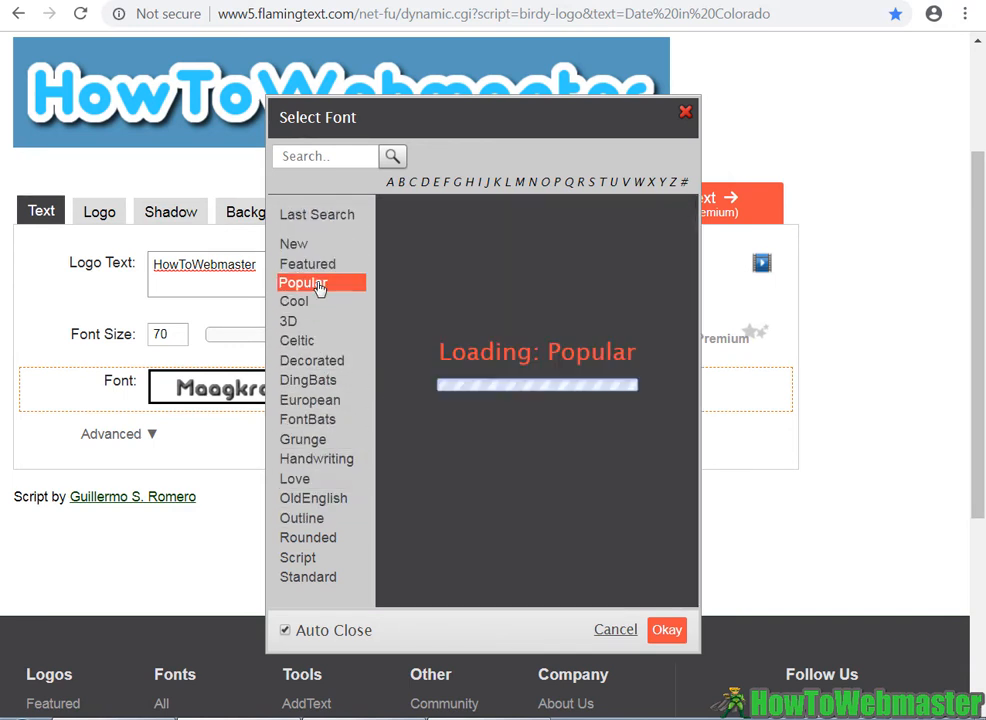
scroll(518, 311, down, 3)
scroll(518, 311, down, 6)
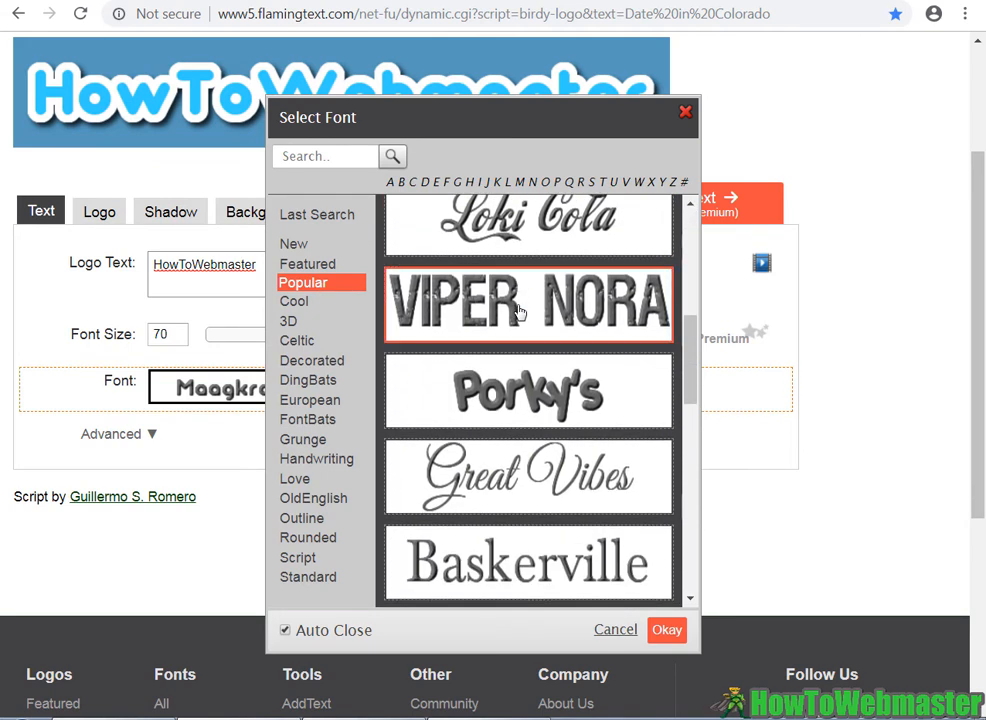
scroll(518, 311, up, 3)
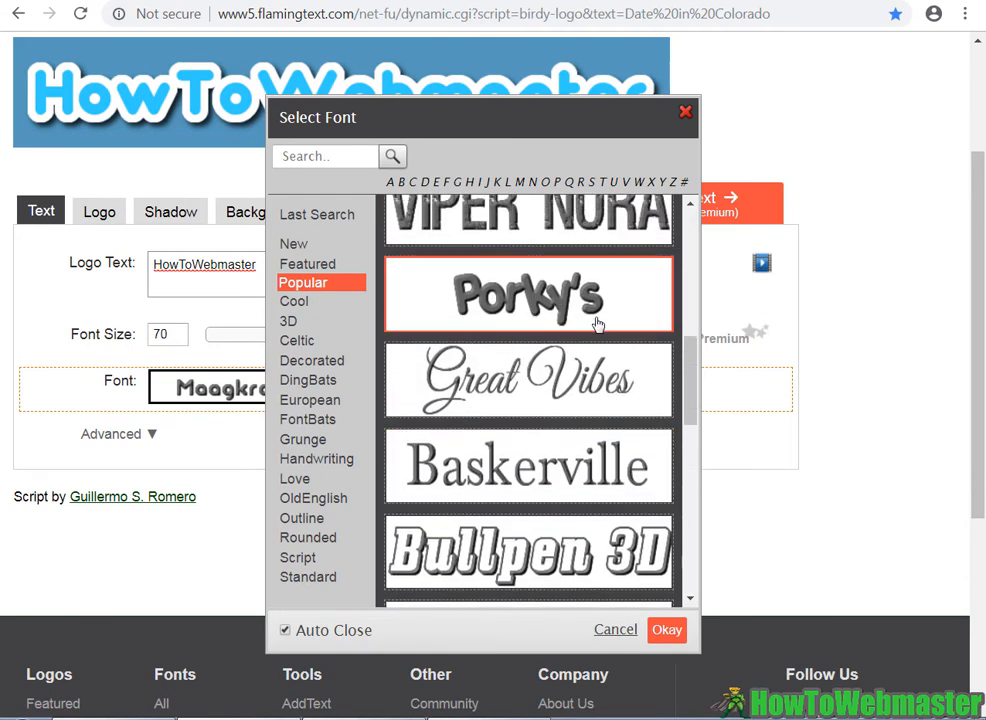
scroll(518, 311, down, 3)
scroll(560, 318, down, 5)
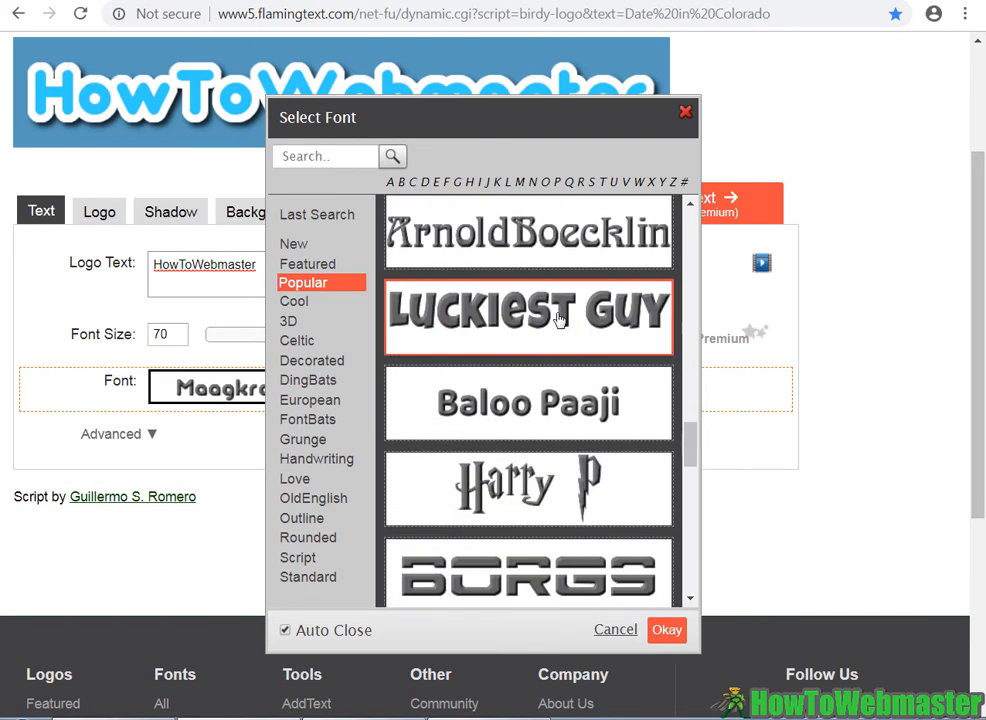
scroll(560, 318, down, 5)
scroll(560, 318, up, 2)
scroll(560, 318, down, 3)
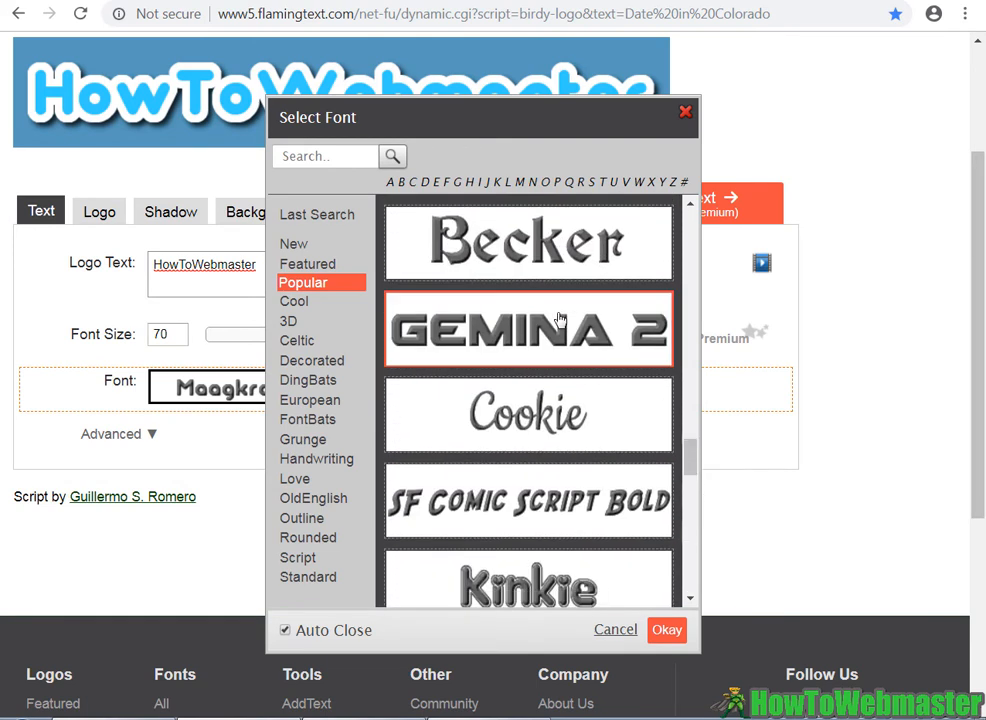
scroll(560, 318, down, 3)
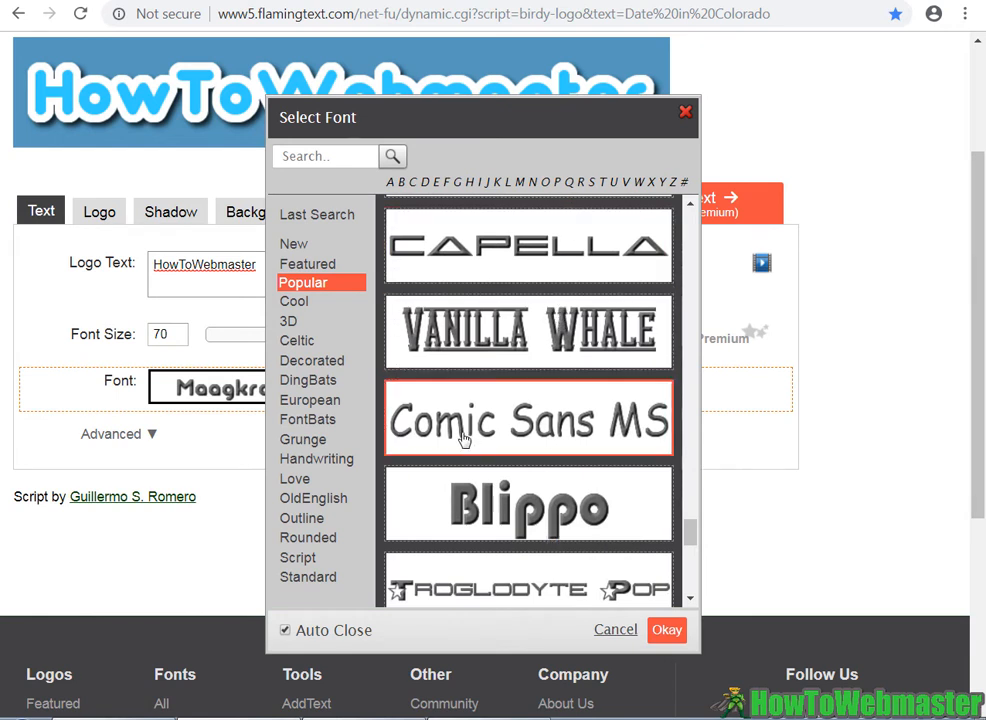
click(585, 515)
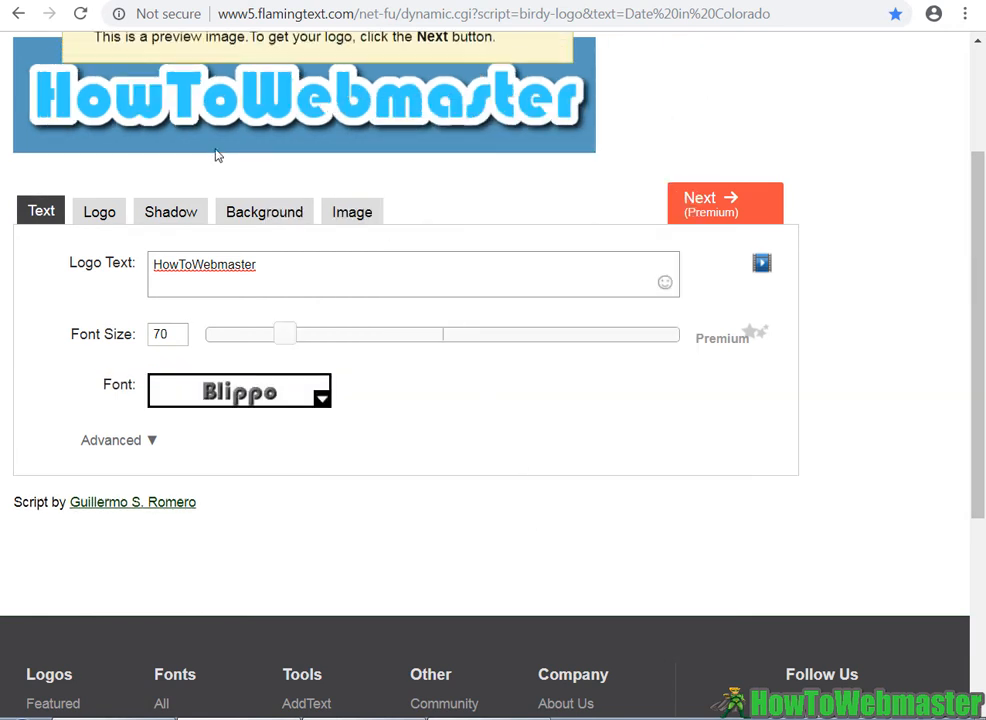
scroll(400, 258, up, 2)
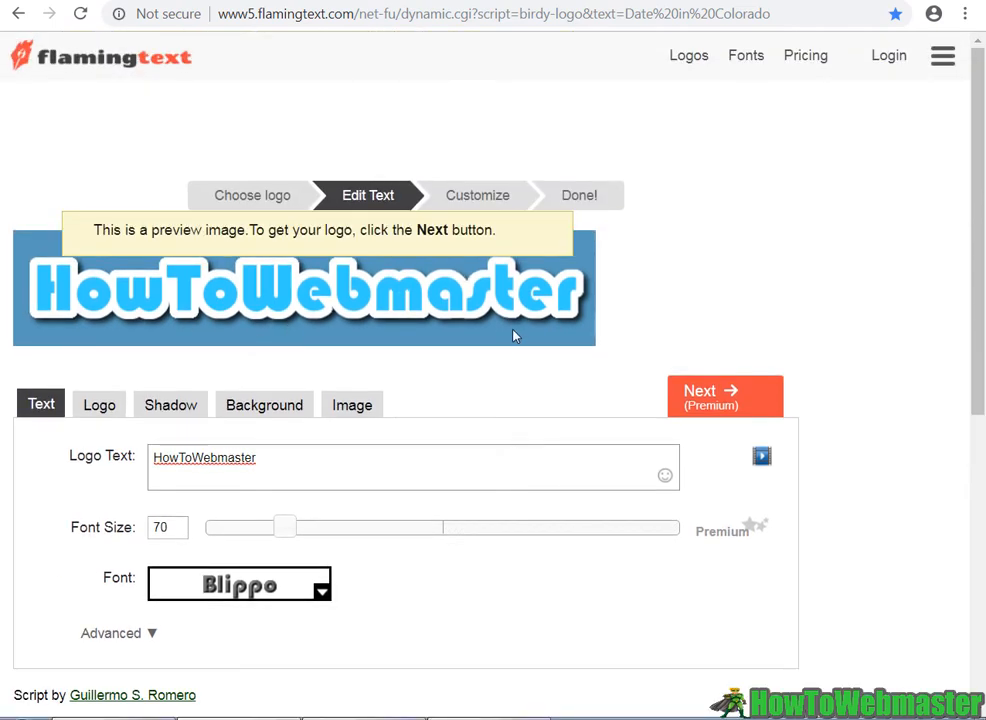
scroll(539, 370, down, 4)
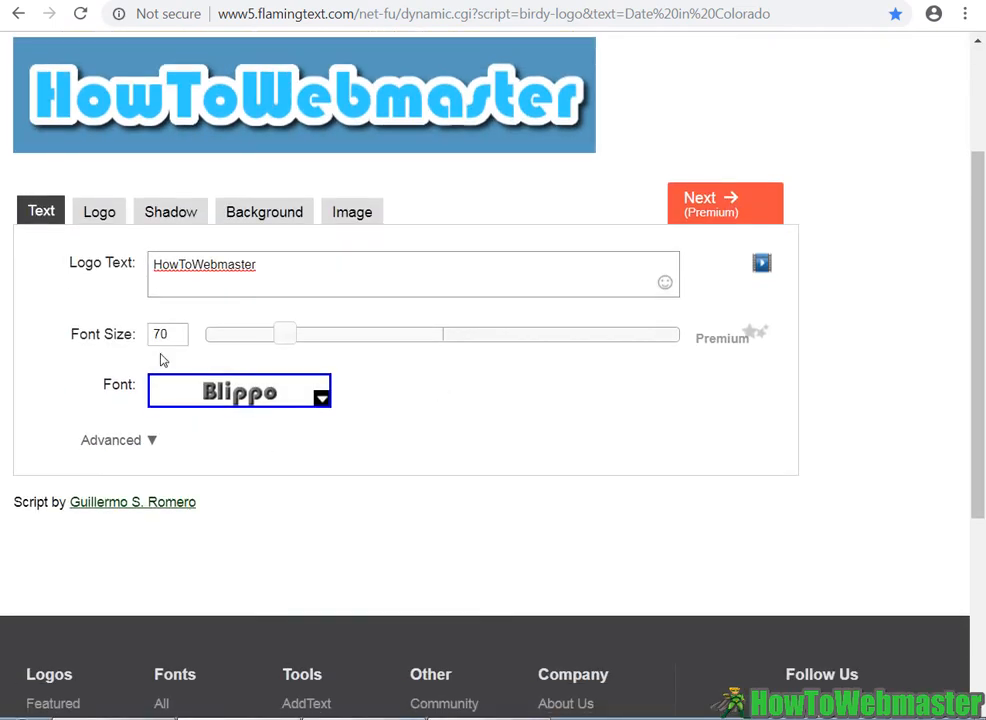
Set the logo's outline size to 4 and change its shadow type to Reflection
click(92, 216)
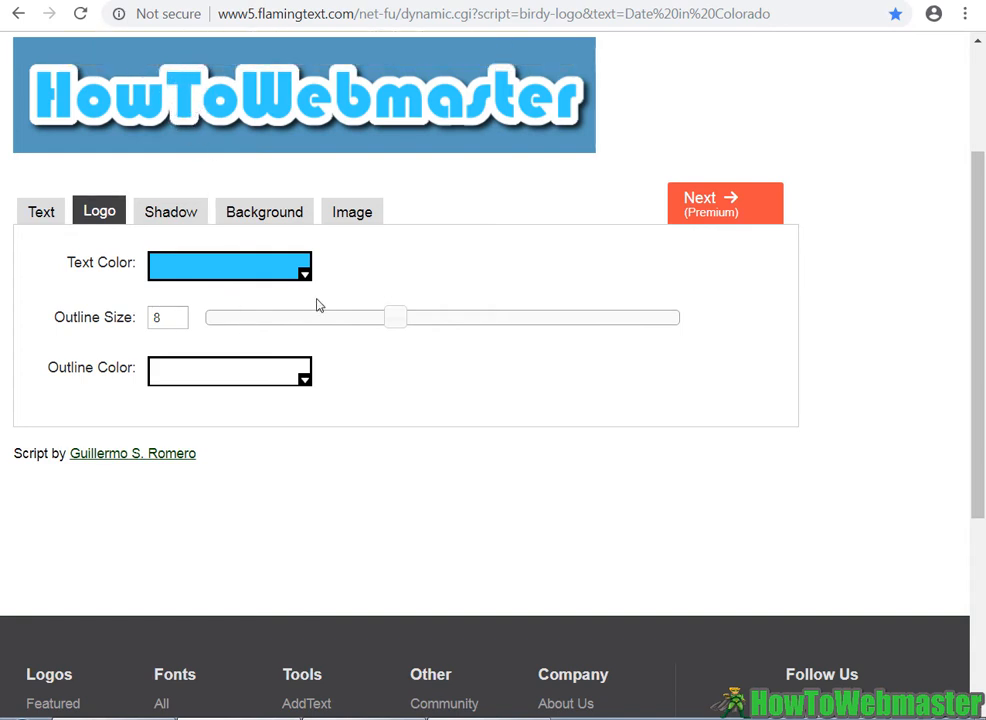
drag(394, 317, 297, 326)
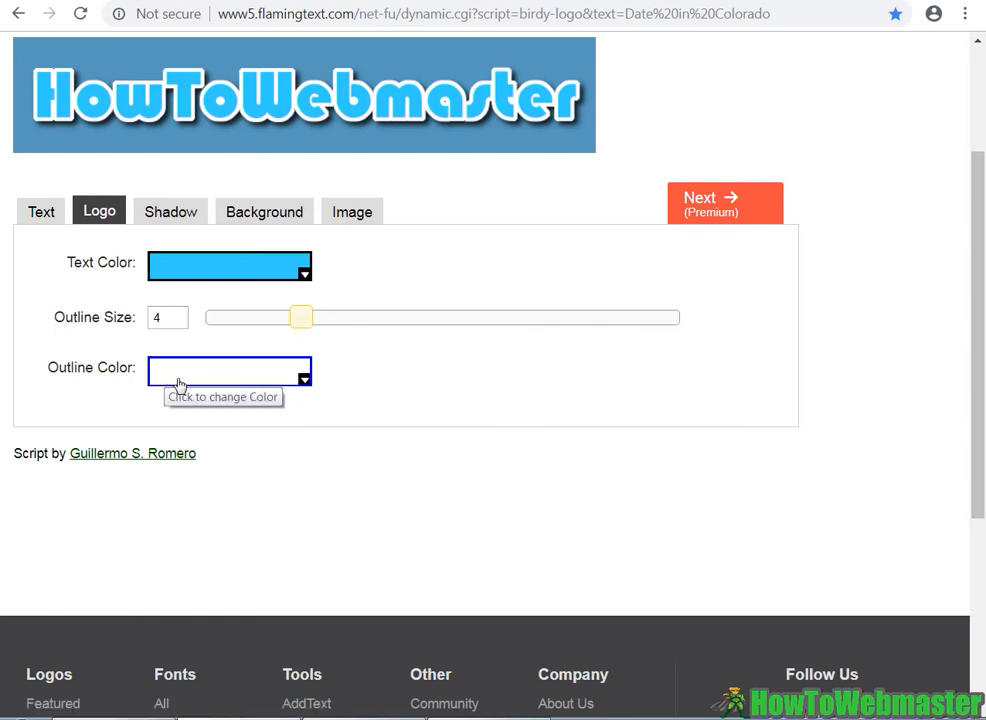
click(188, 212)
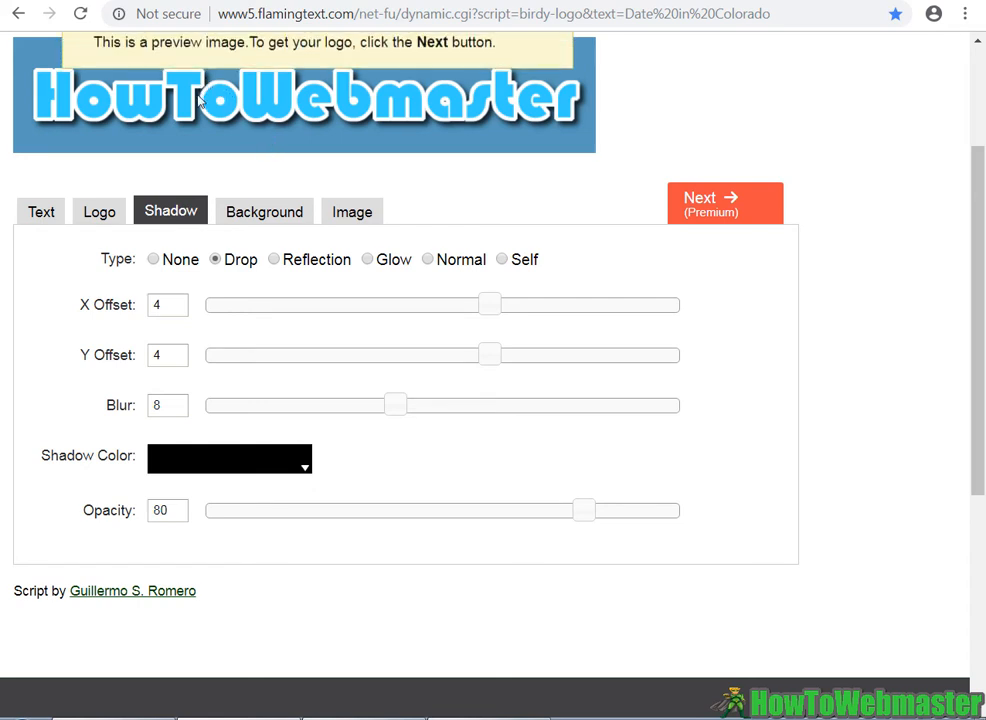
click(284, 264)
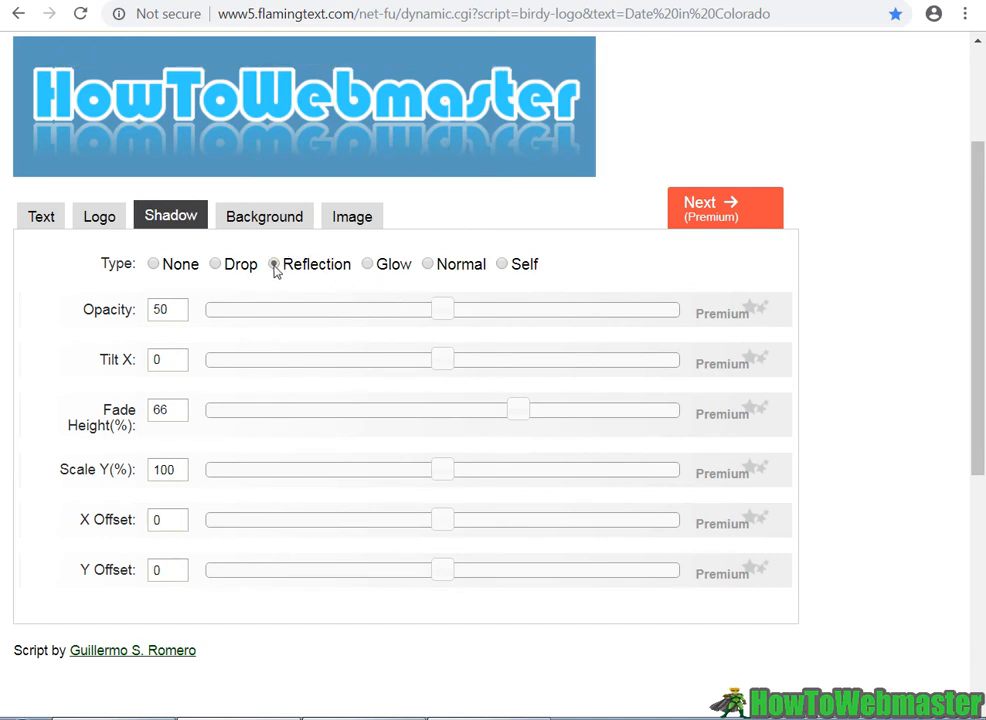
Make the logo's background transparent and view the updated preview
click(258, 227)
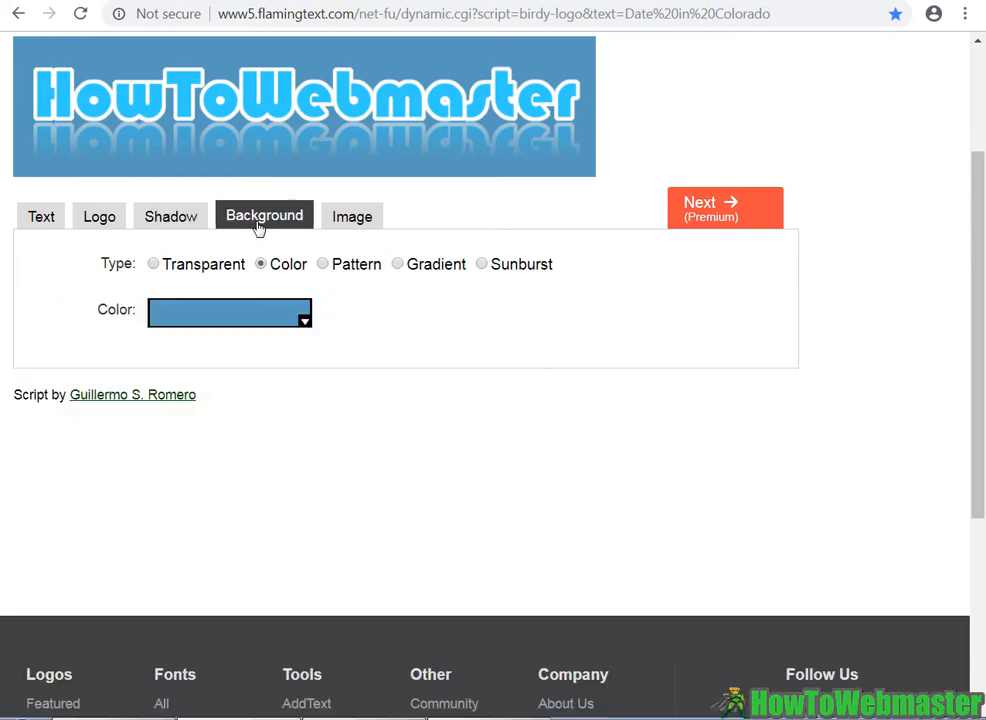
click(153, 265)
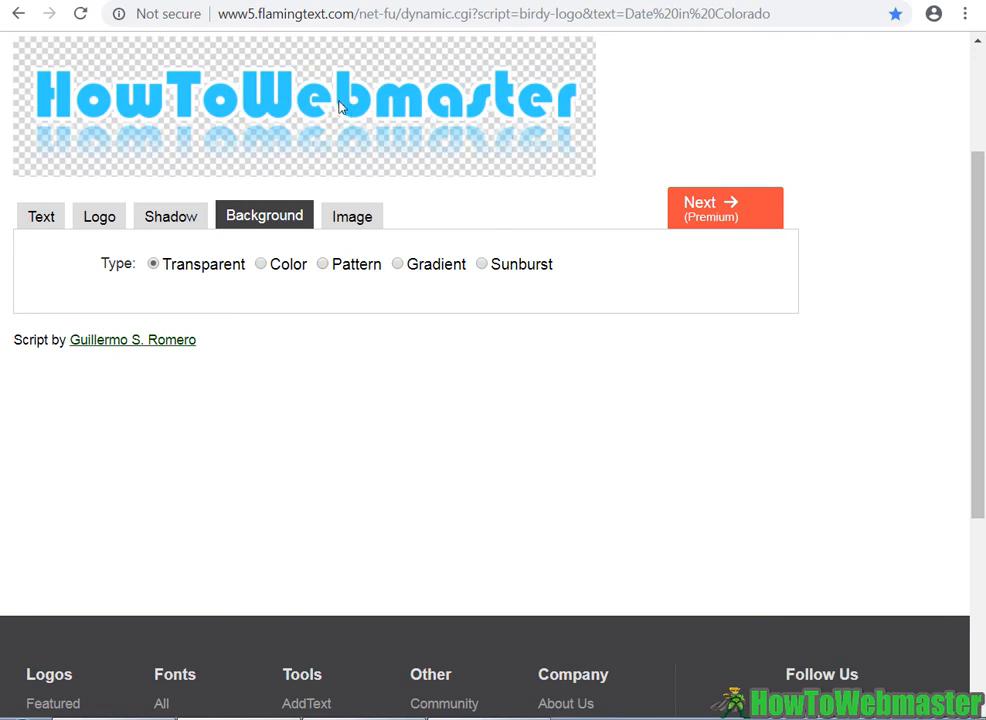
scroll(590, 345, up, 2)
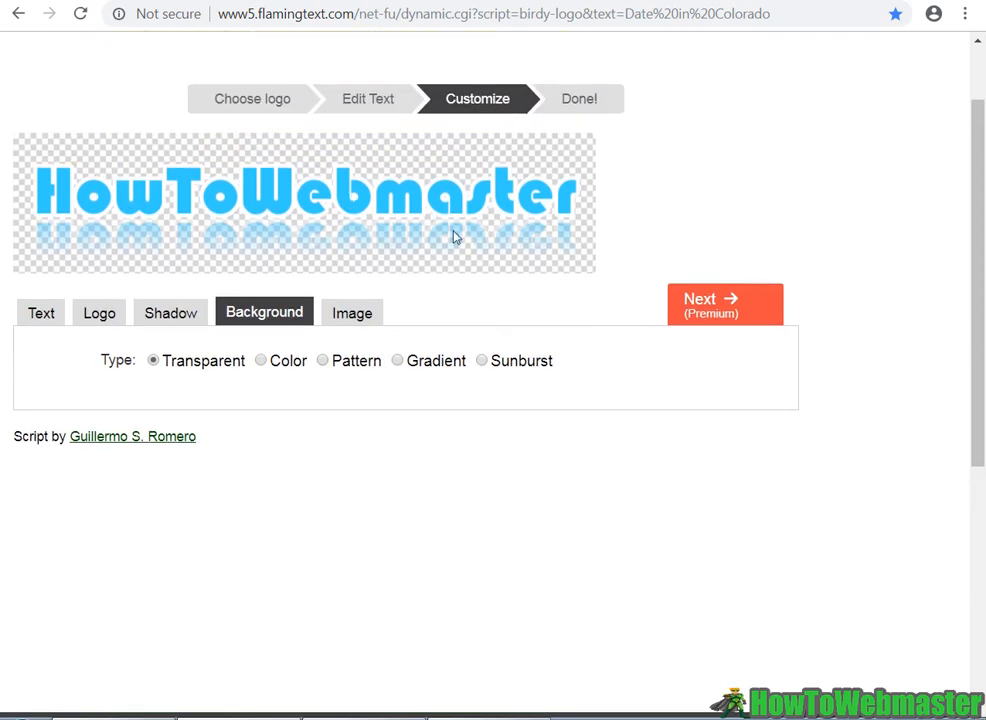
Turn on Autocrop for the logo image and check the available file formats, keeping PNG
click(362, 320)
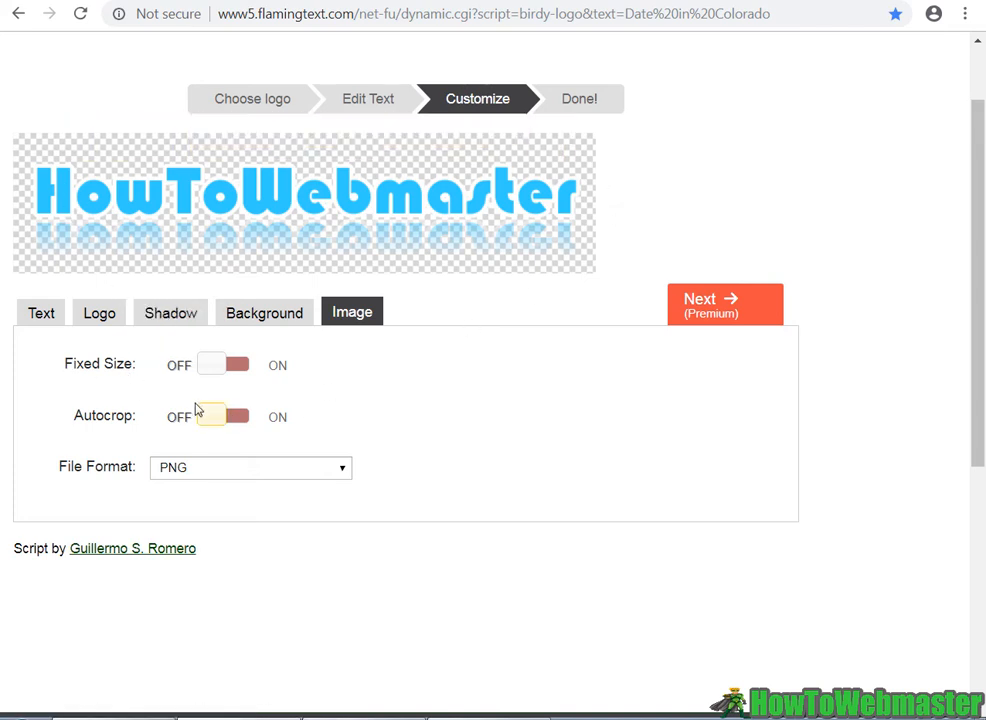
click(200, 414)
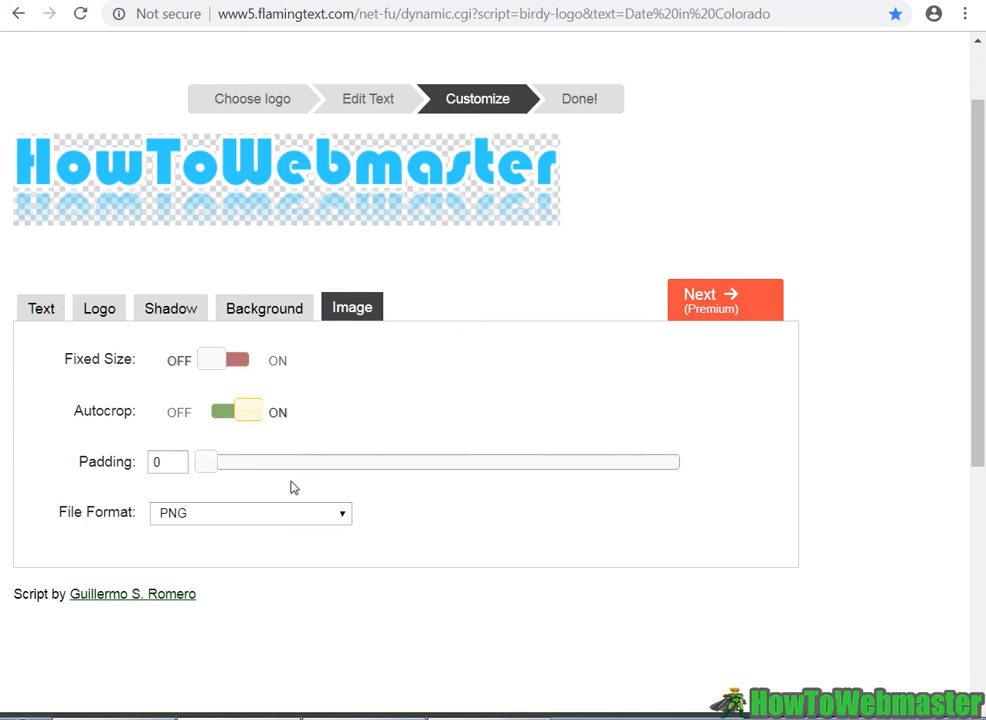
click(191, 522)
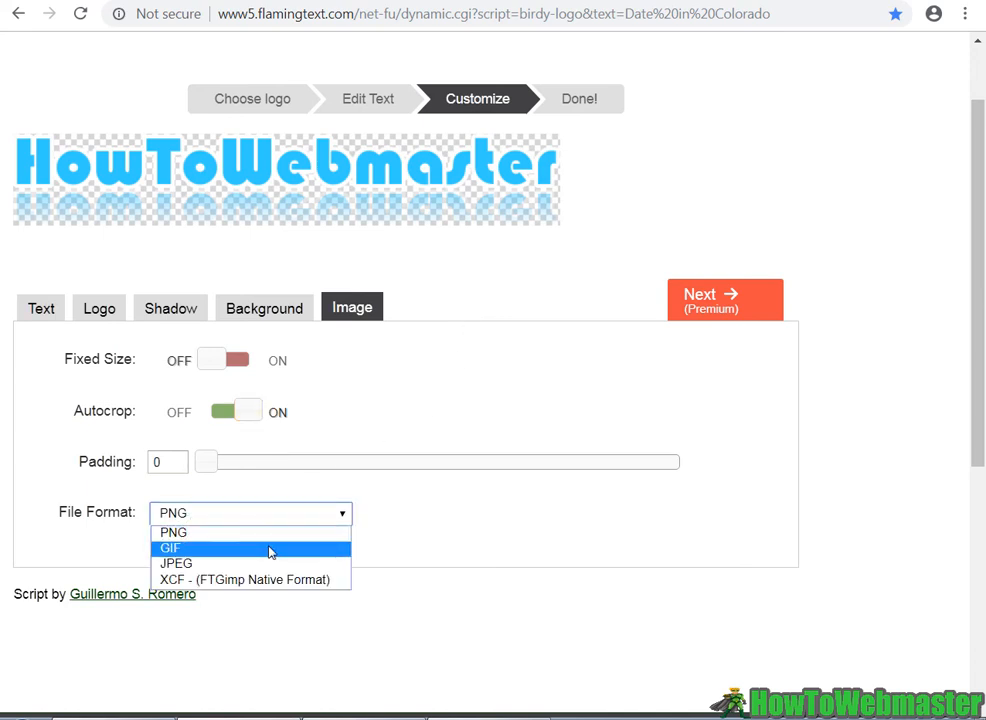
click(462, 518)
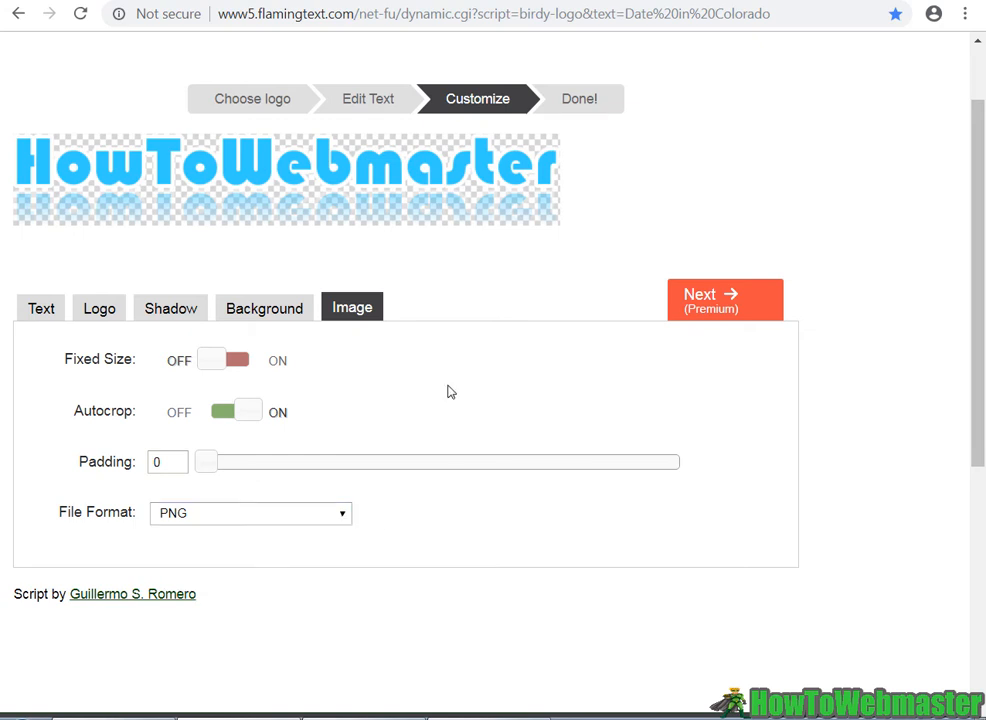